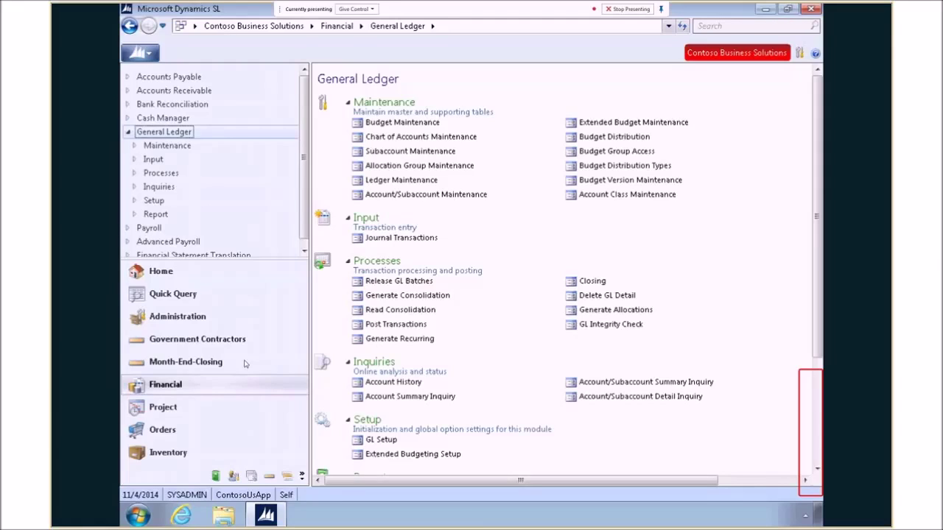
# Add Account.Acct as a selection field in the General Ledger Chart of Accounts report, and close the report without printing
pyautogui.scroll(-5, 814, 462)
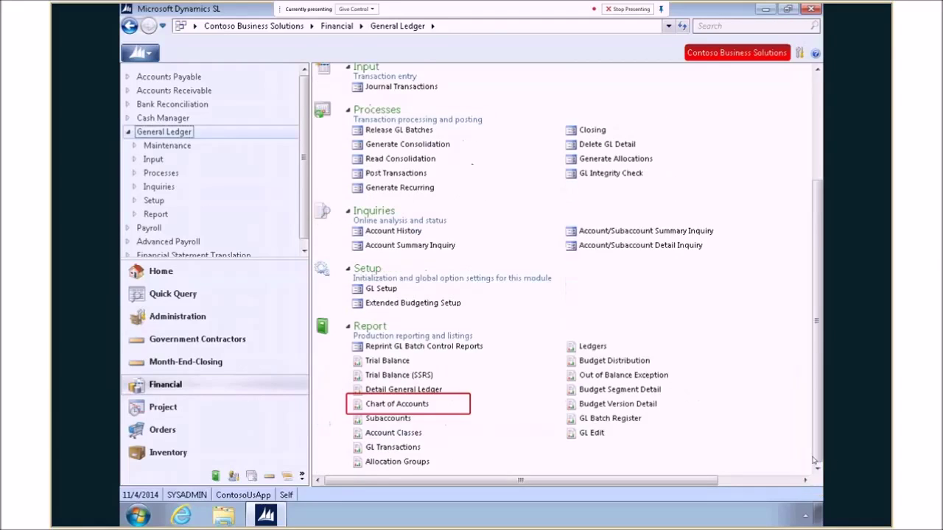
pyautogui.click(417, 404)
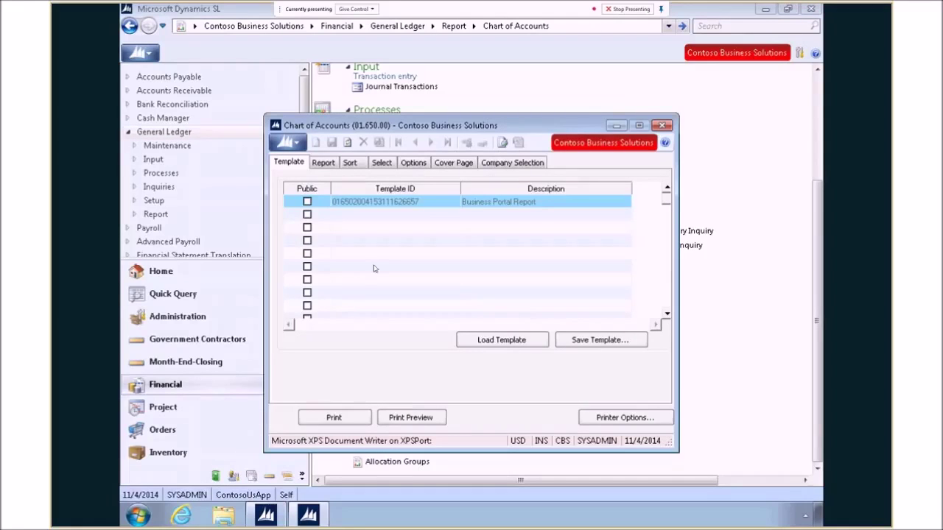
pyautogui.click(381, 163)
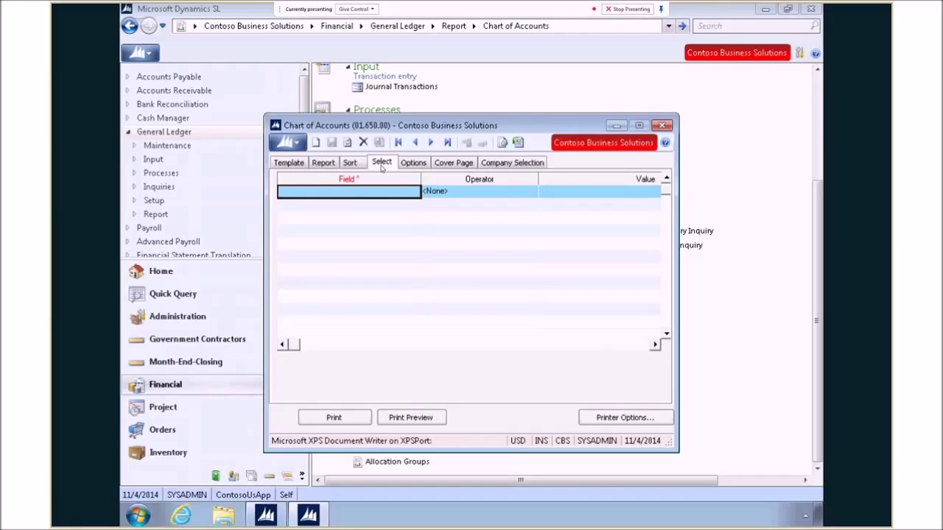
pyautogui.doubleClick(351, 192)
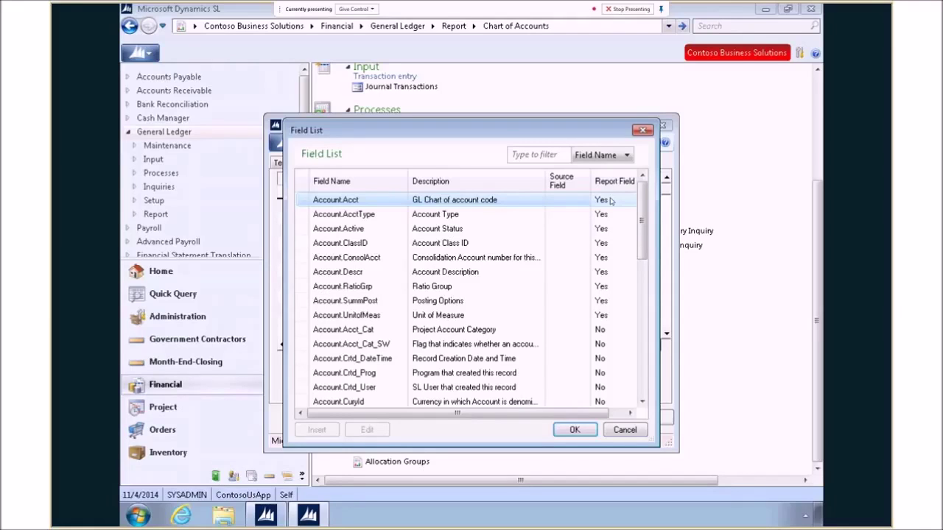
pyautogui.click(575, 432)
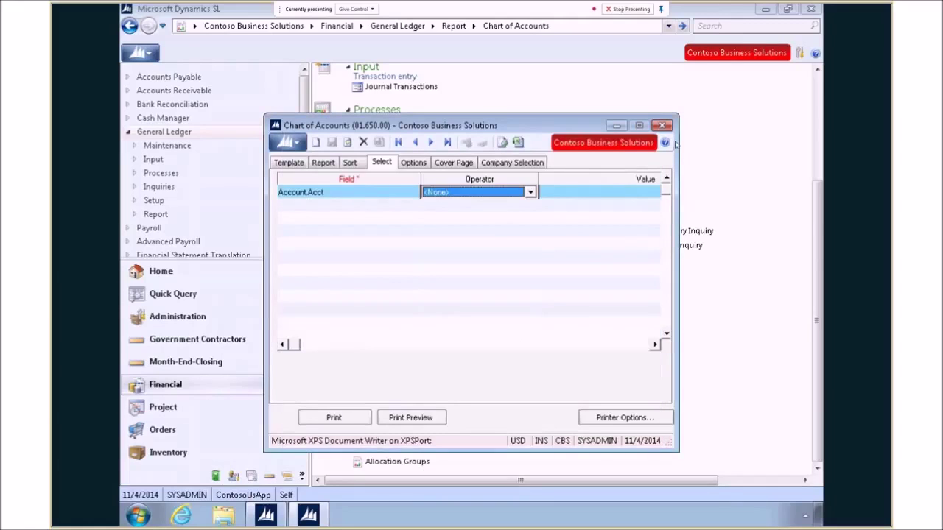
pyautogui.click(663, 126)
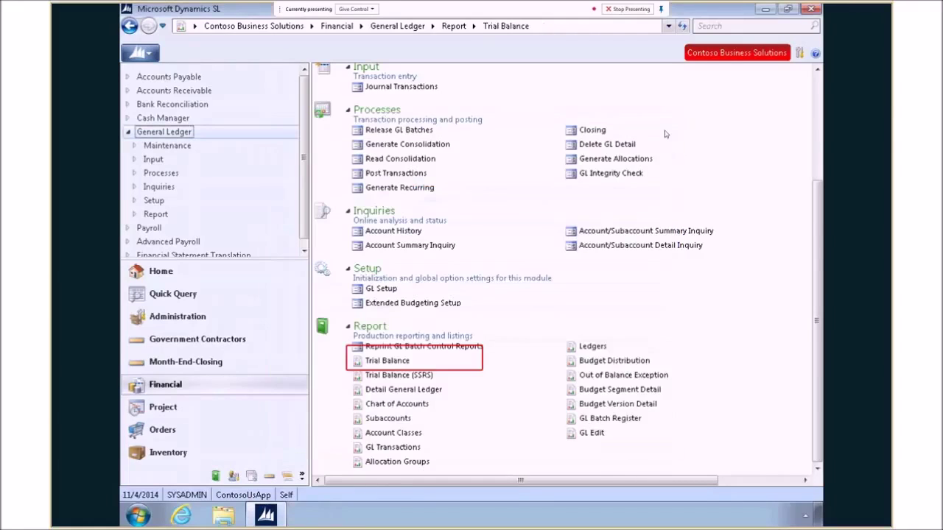
# Open the Trial Balance report and add vr_01610A.AcctHist_Acct as its selection field
pyautogui.click(386, 362)
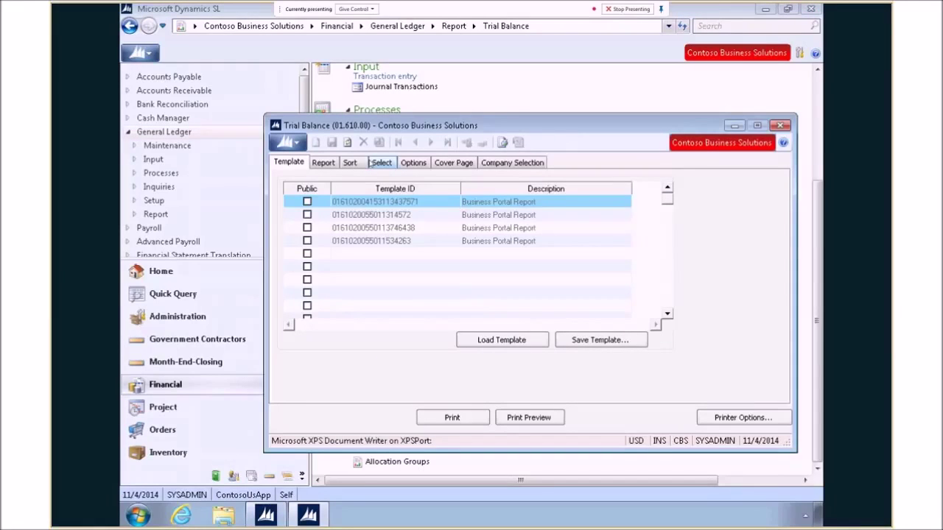
pyautogui.click(370, 163)
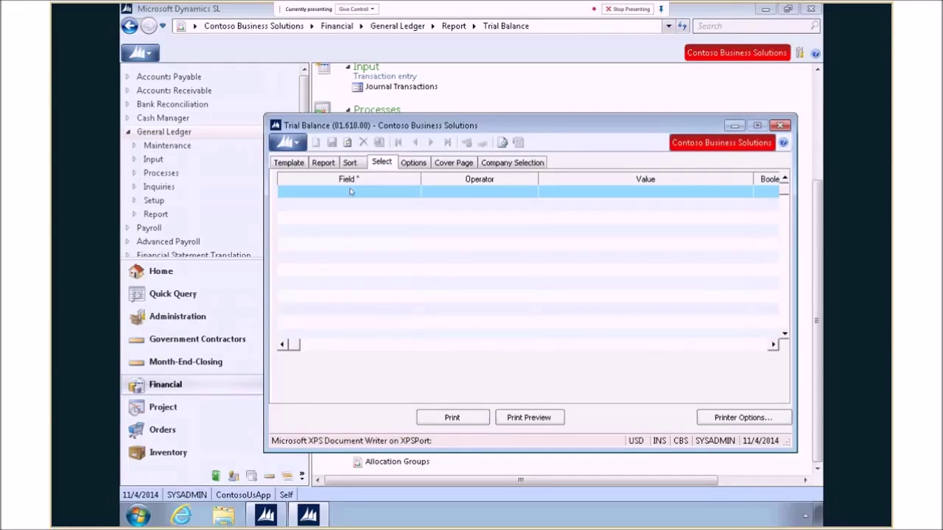
pyautogui.doubleClick(352, 185)
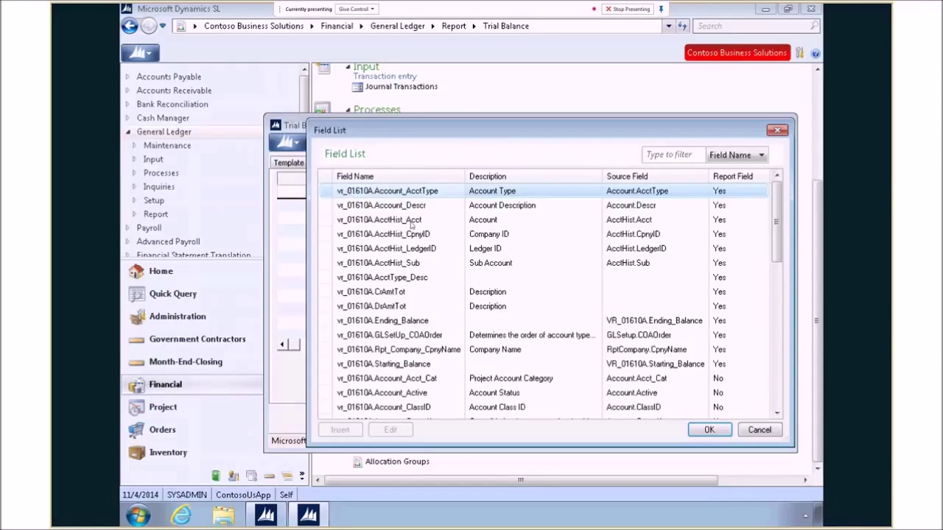
pyautogui.click(411, 223)
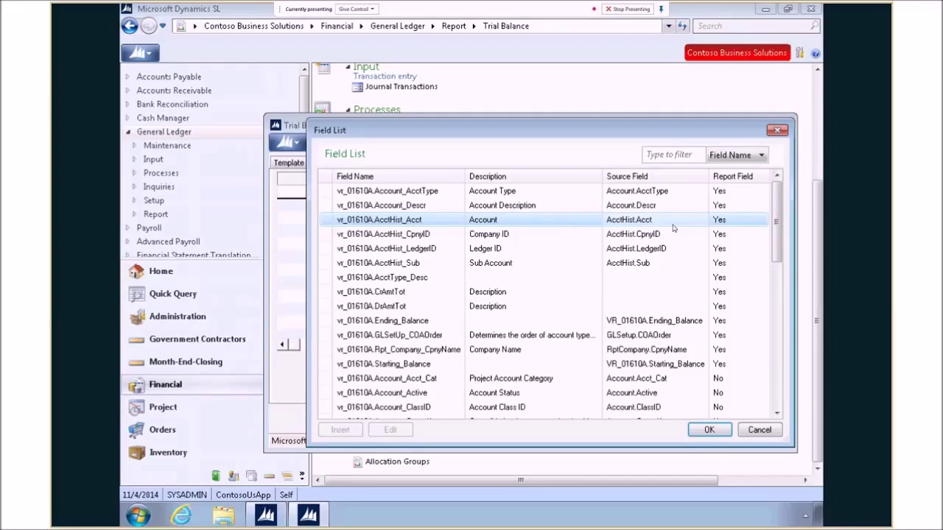
pyautogui.click(709, 430)
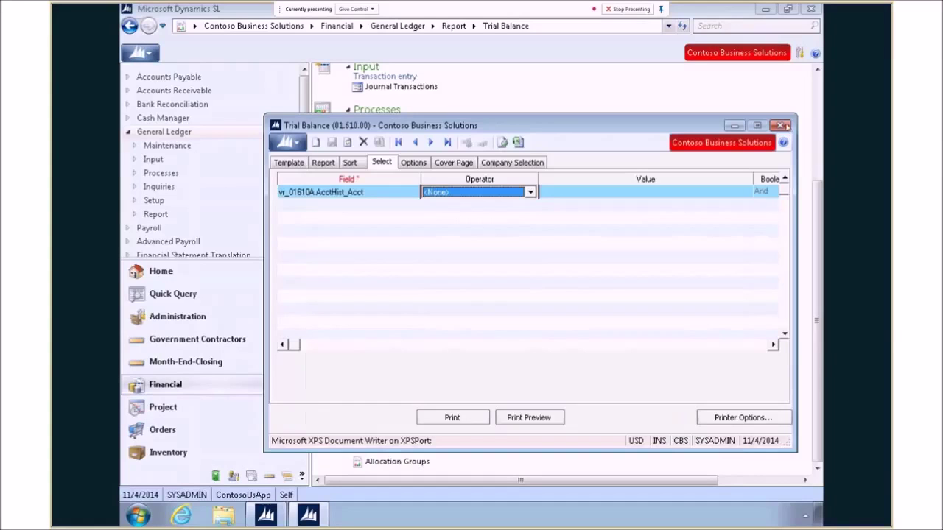
# Filter the account field with the Equal operator and the value 1001 from the list of possible values
pyautogui.click(530, 192)
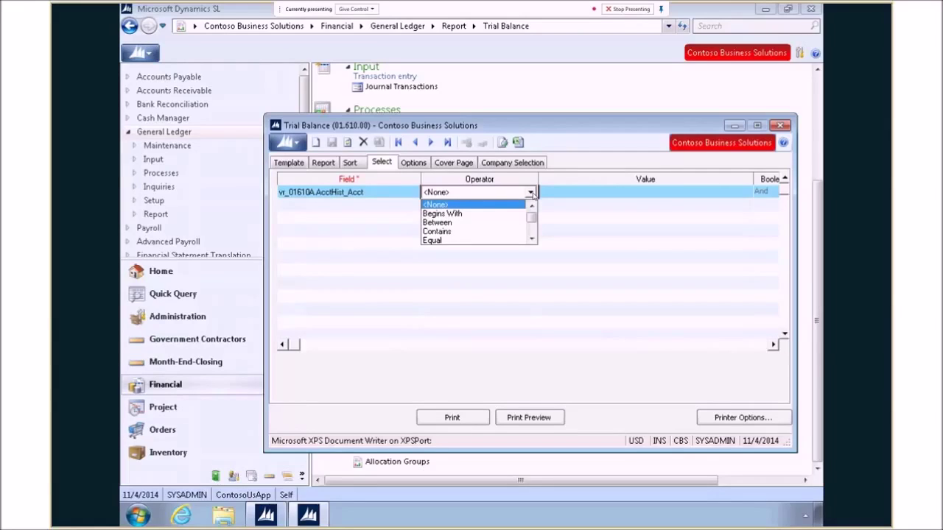
pyautogui.click(477, 243)
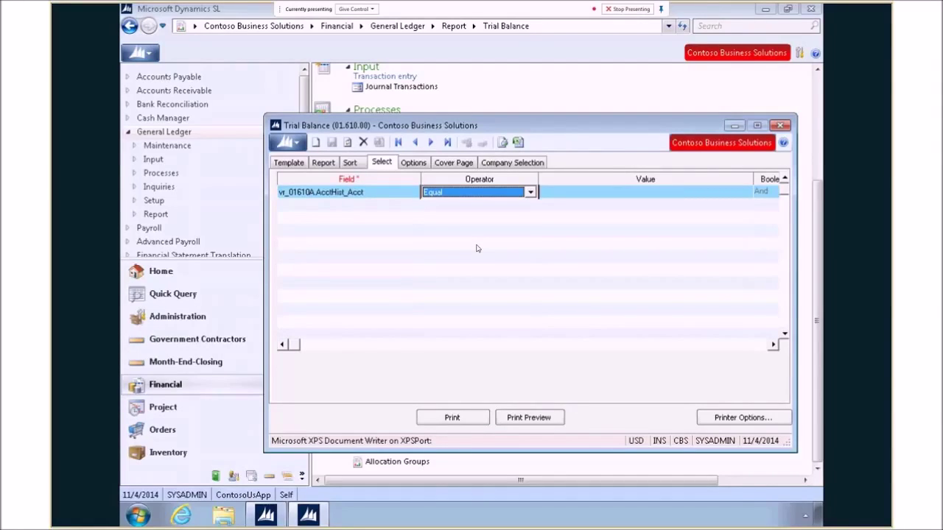
pyautogui.doubleClick(597, 194)
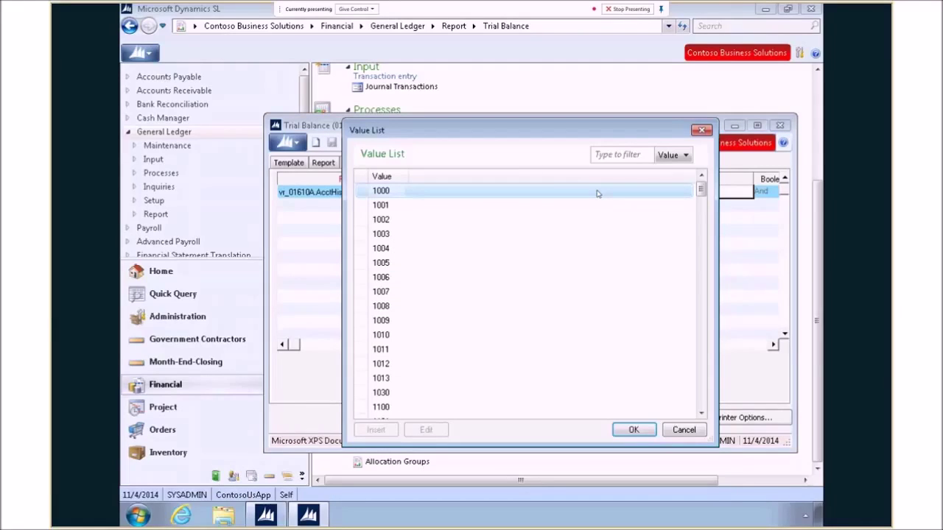
pyautogui.click(386, 206)
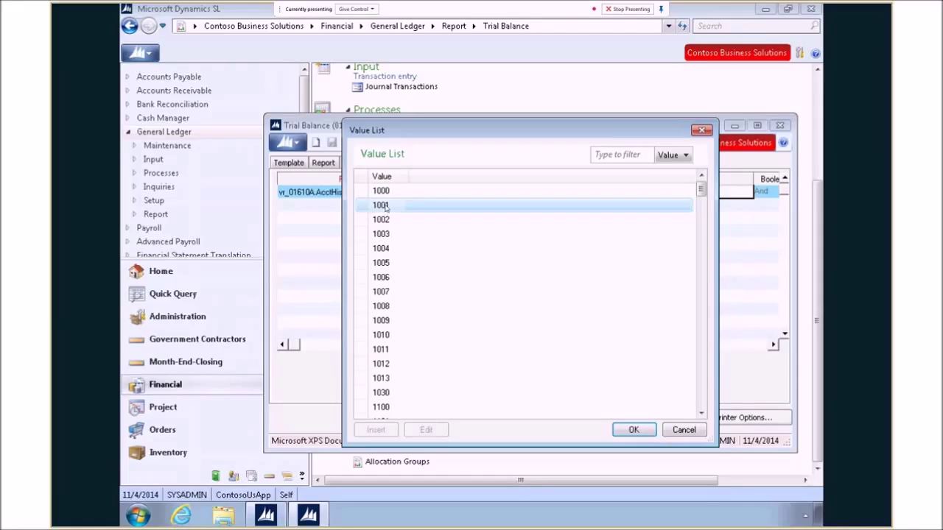
pyautogui.click(634, 430)
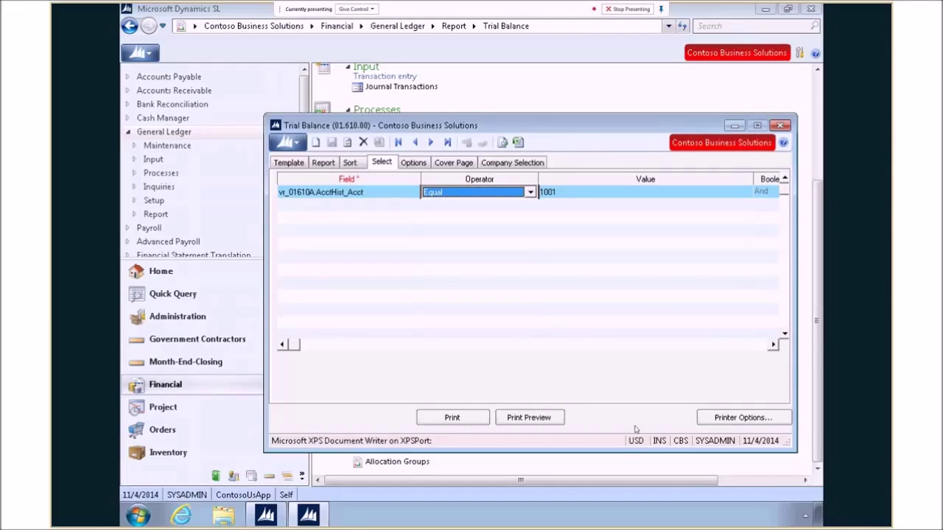
# Change the account filter to the Between operator with a range from 1005 to 1030
pyautogui.click(530, 193)
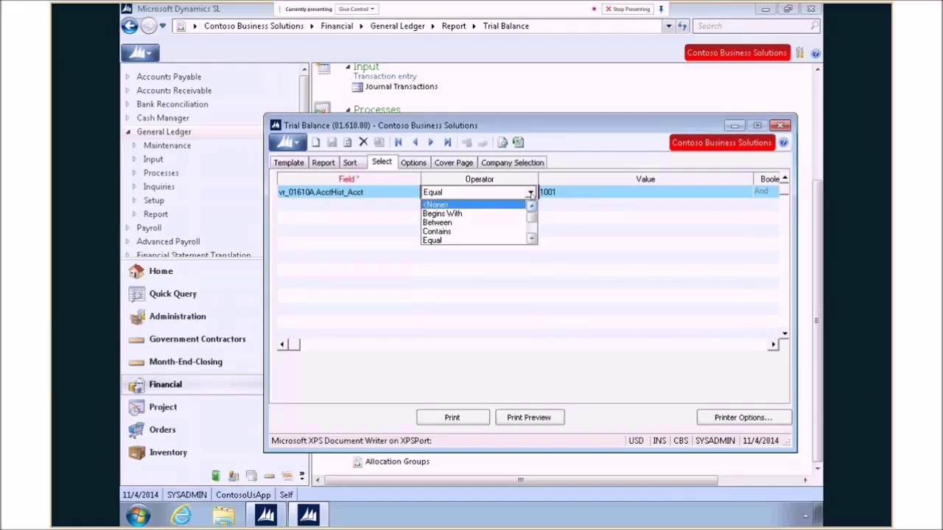
pyautogui.click(467, 223)
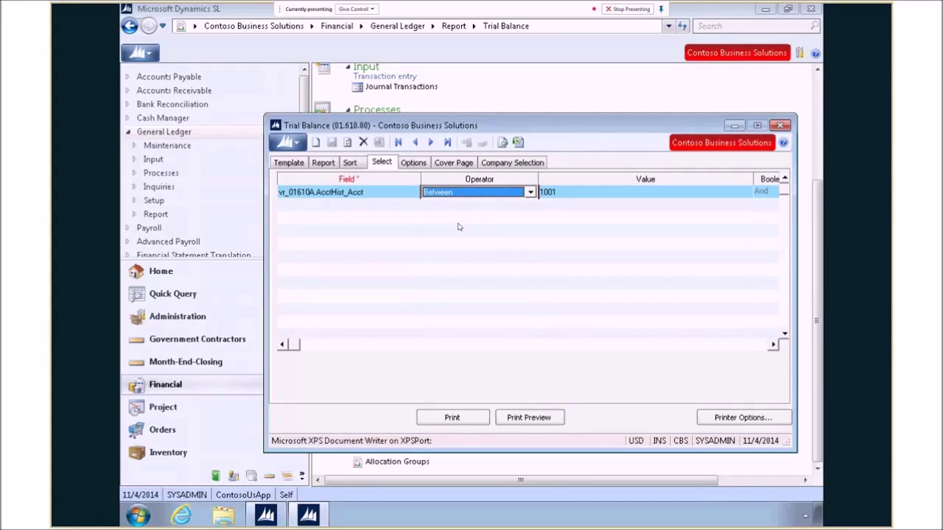
pyautogui.click(581, 193)
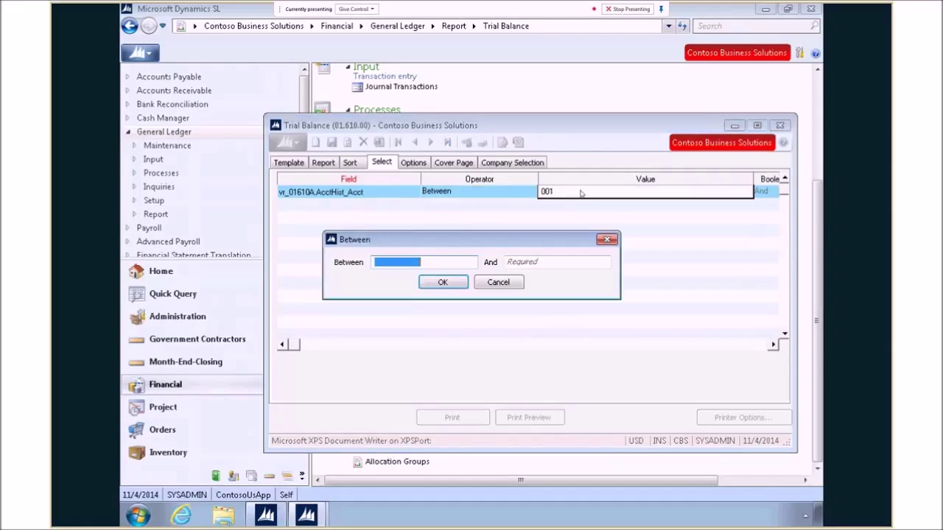
pyautogui.doubleClick(421, 266)
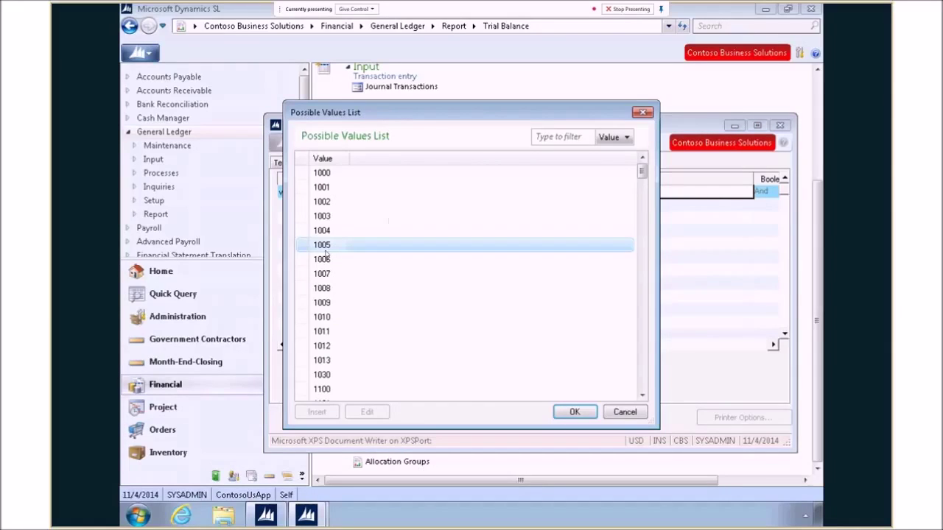
pyautogui.click(586, 413)
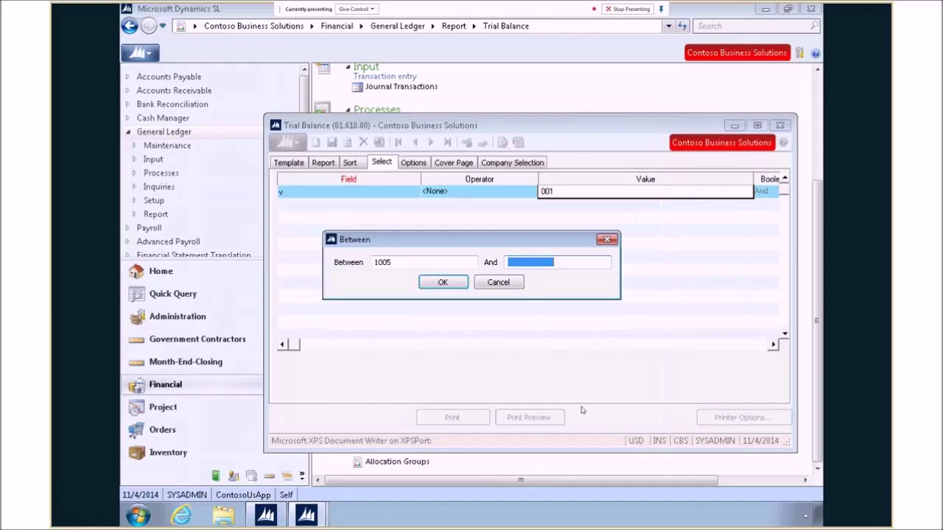
pyautogui.doubleClick(545, 269)
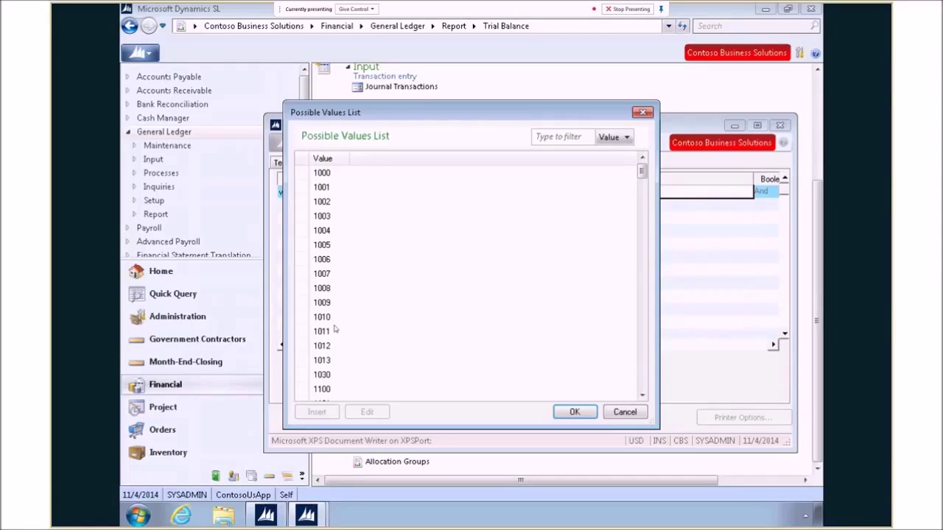
pyautogui.click(563, 414)
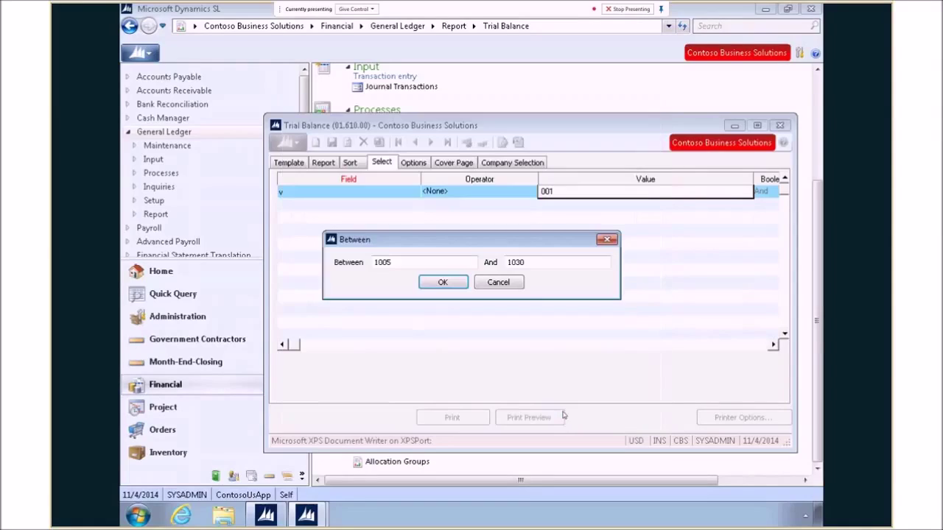
pyautogui.click(443, 283)
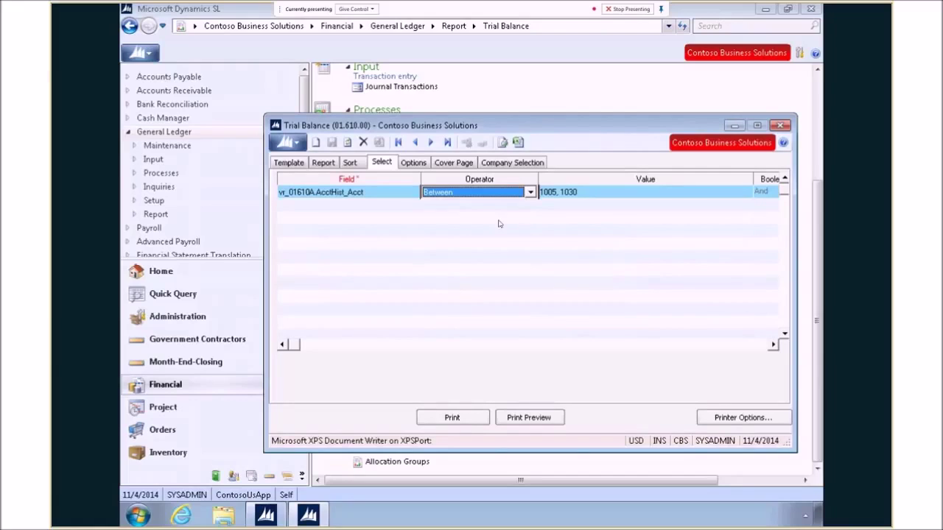
# Switch the account filter to the In operator, adding database value 1003 and custom value 9999 to its selected values, and close the report
pyautogui.click(530, 192)
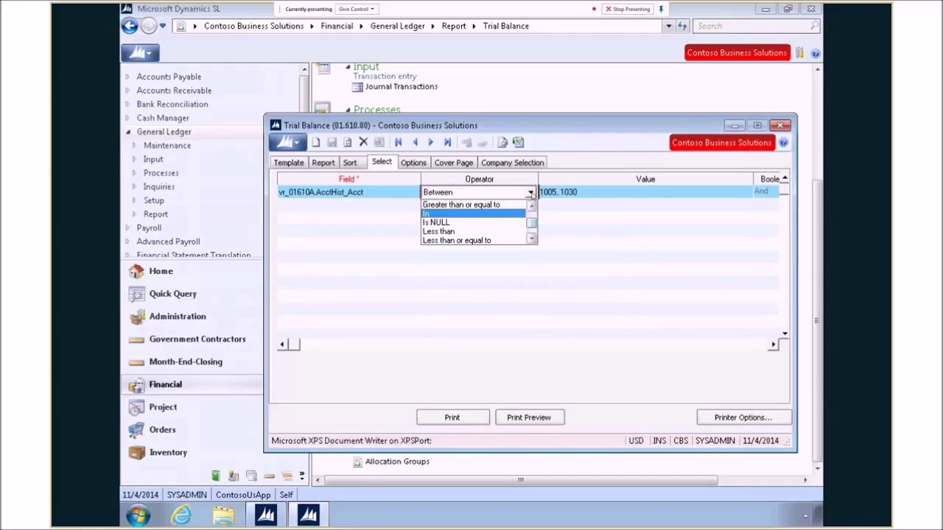
pyautogui.click(470, 214)
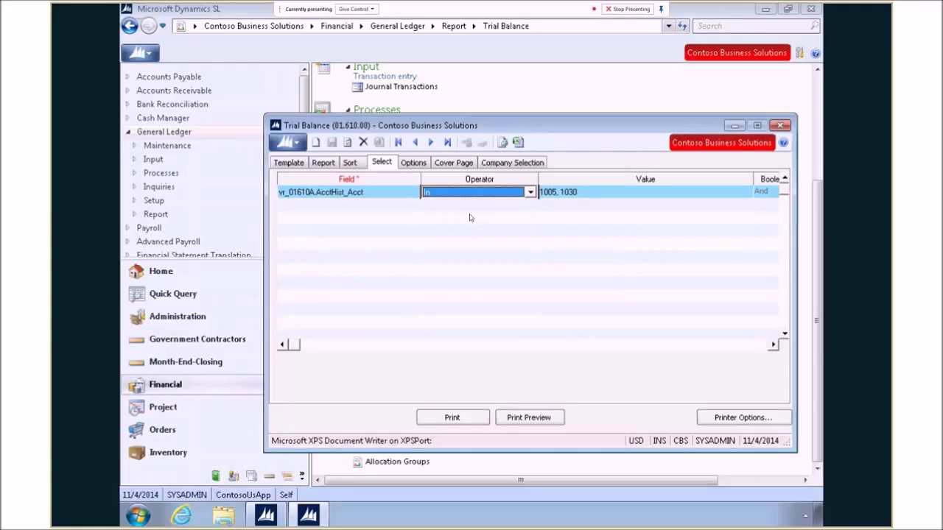
pyautogui.doubleClick(602, 195)
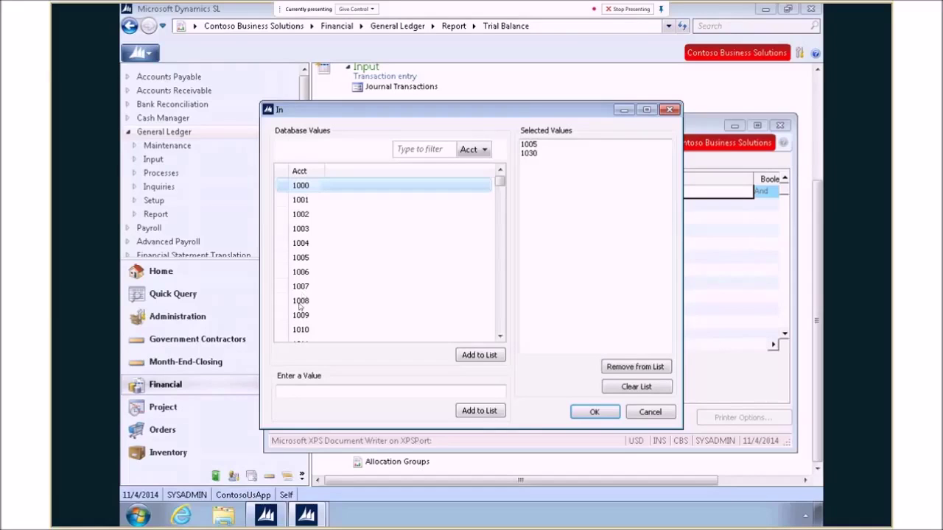
pyautogui.click(311, 230)
pyautogui.click(475, 357)
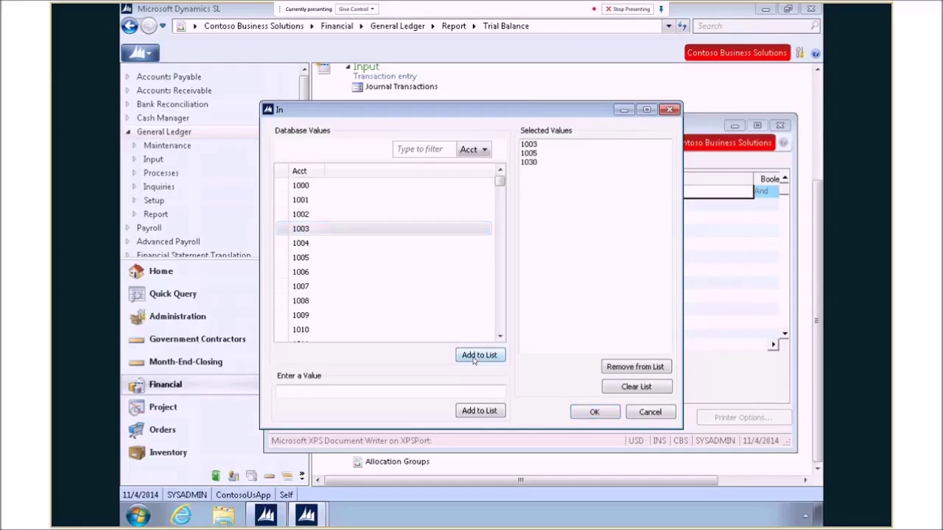
pyautogui.click(358, 395)
pyautogui.write('9999')
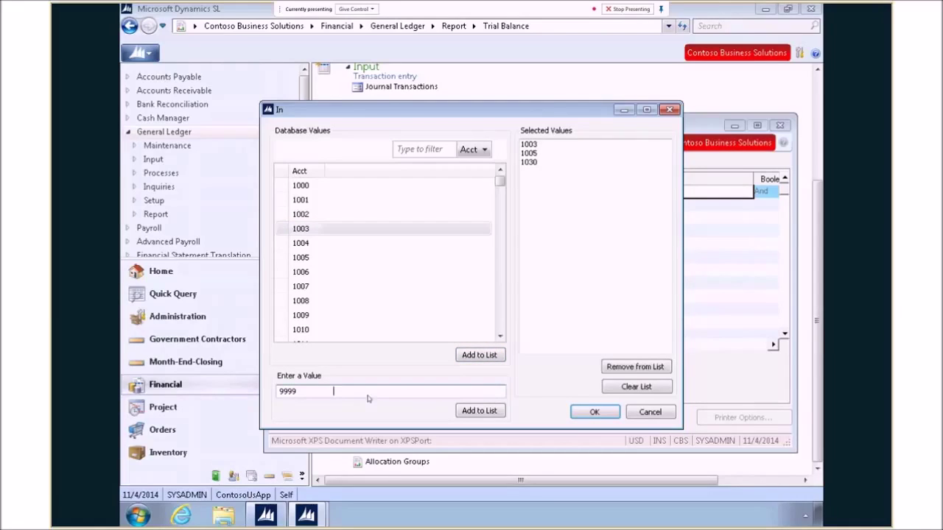
pyautogui.click(465, 412)
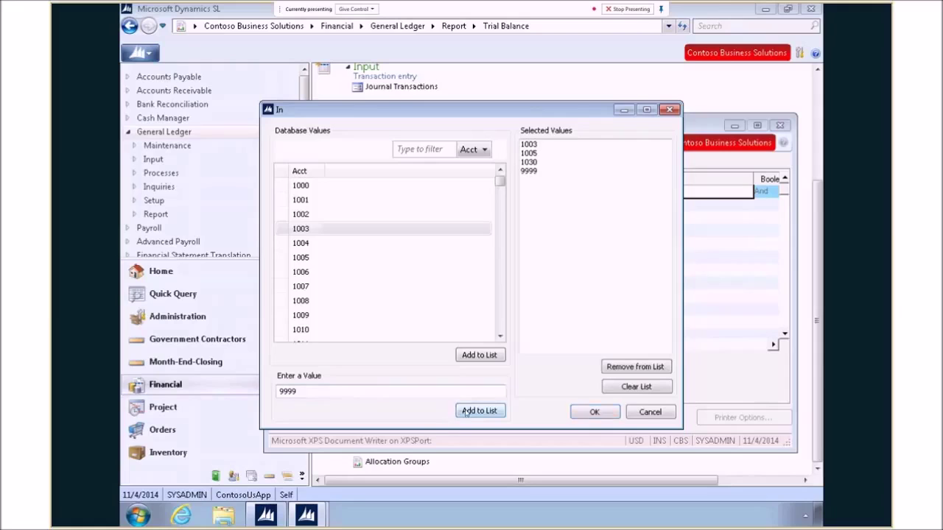
pyautogui.click(599, 415)
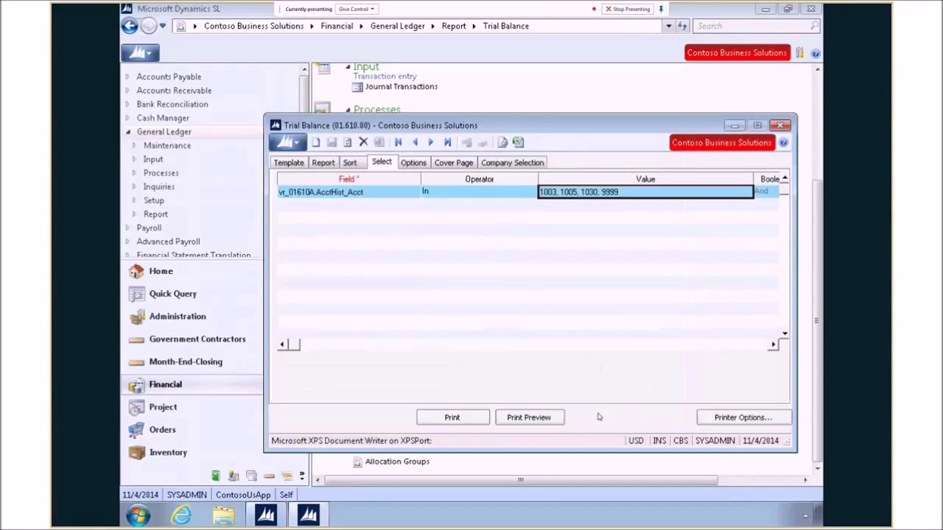
pyautogui.click(781, 127)
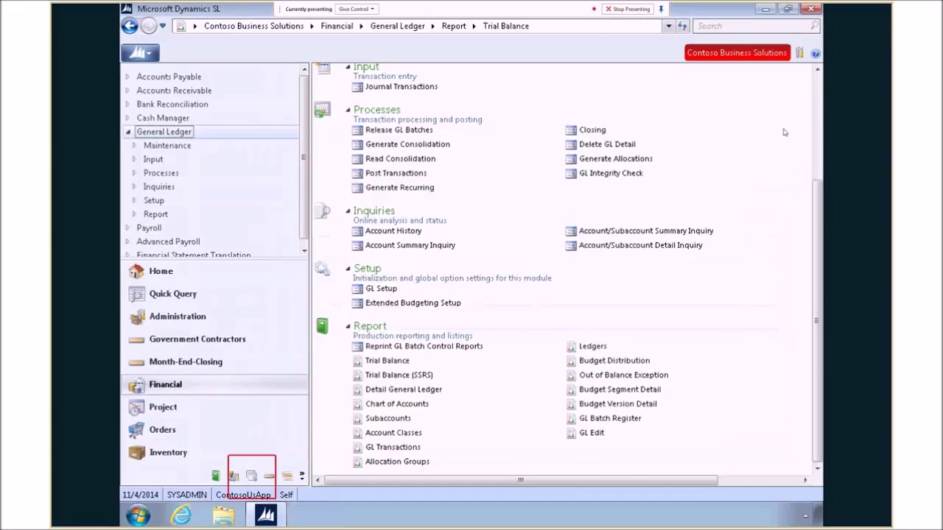
# Open Field Description Maintenance in Shared Information and load the Account table
pyautogui.click(255, 477)
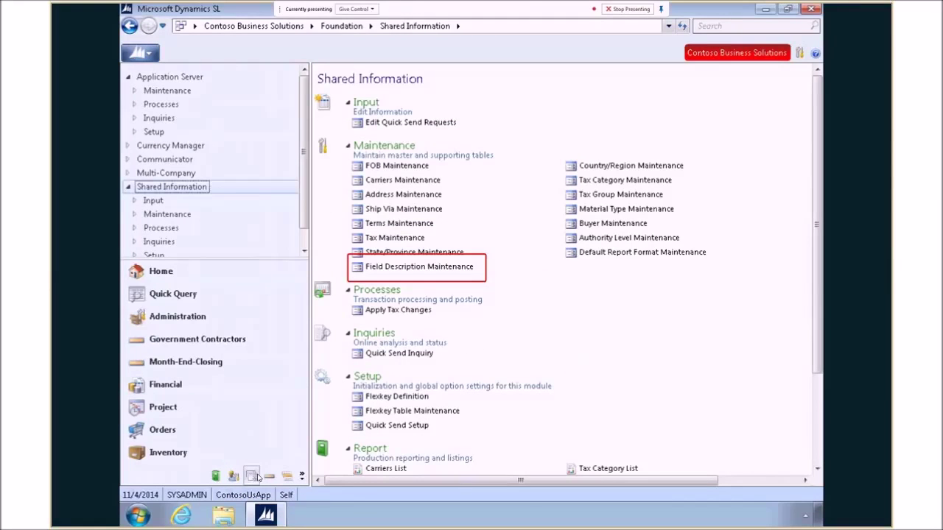
pyautogui.click(393, 271)
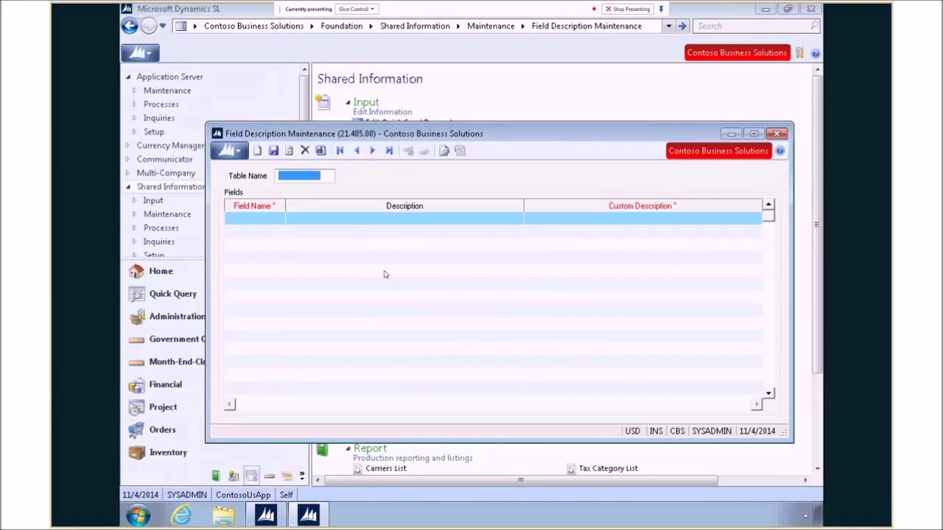
pyautogui.doubleClick(300, 176)
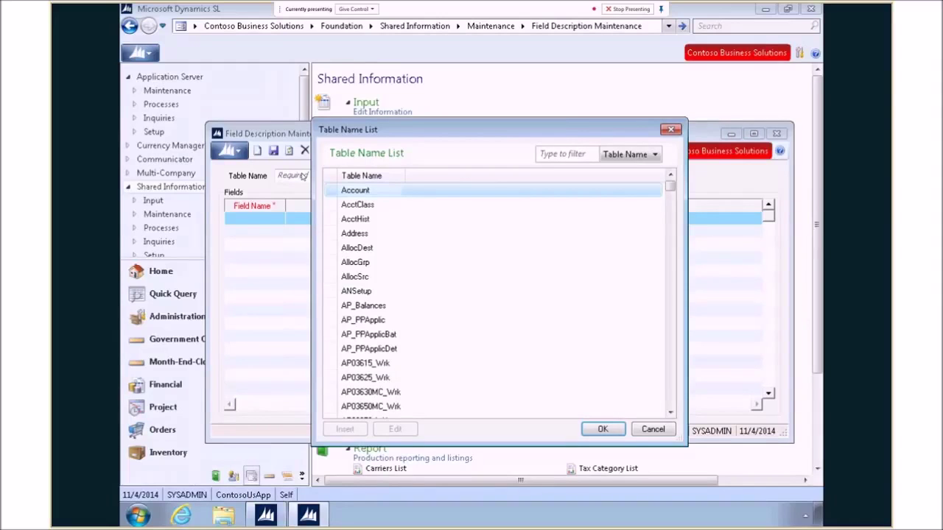
pyautogui.doubleClick(357, 191)
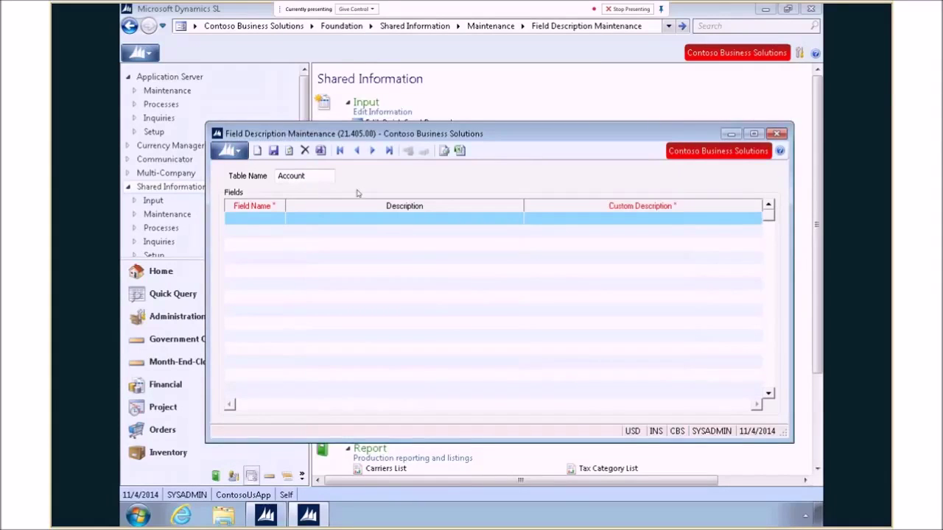
# Add the Acct field to the Account table's list with the custom description Account Code
pyautogui.doubleClick(259, 222)
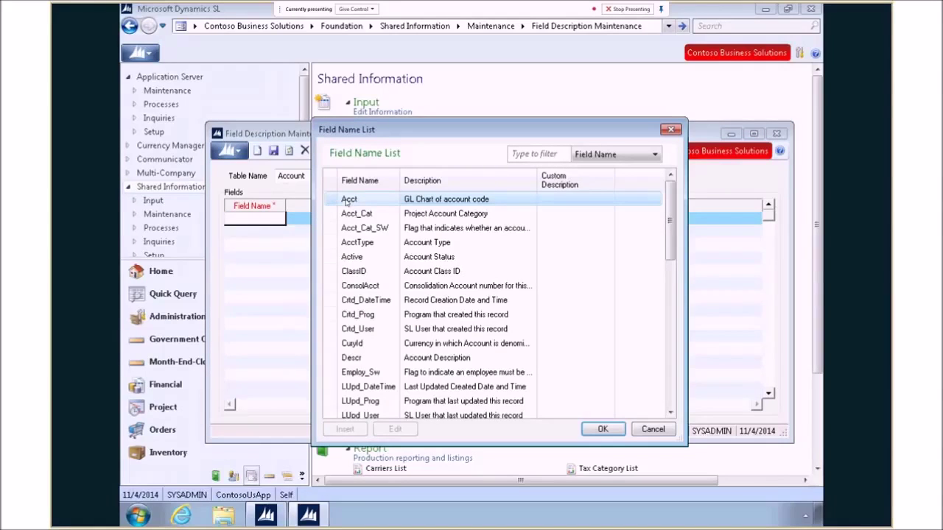
pyautogui.click(603, 429)
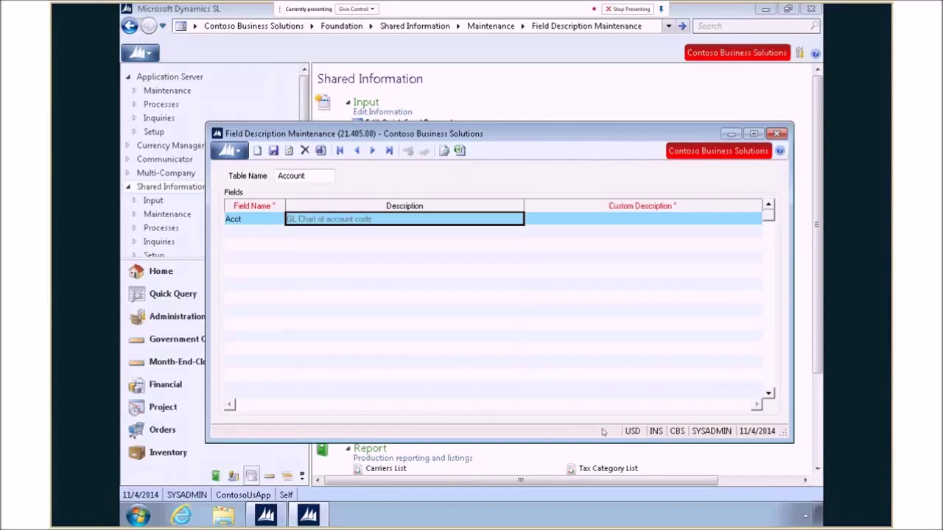
pyautogui.click(638, 223)
pyautogui.write('Account Code')
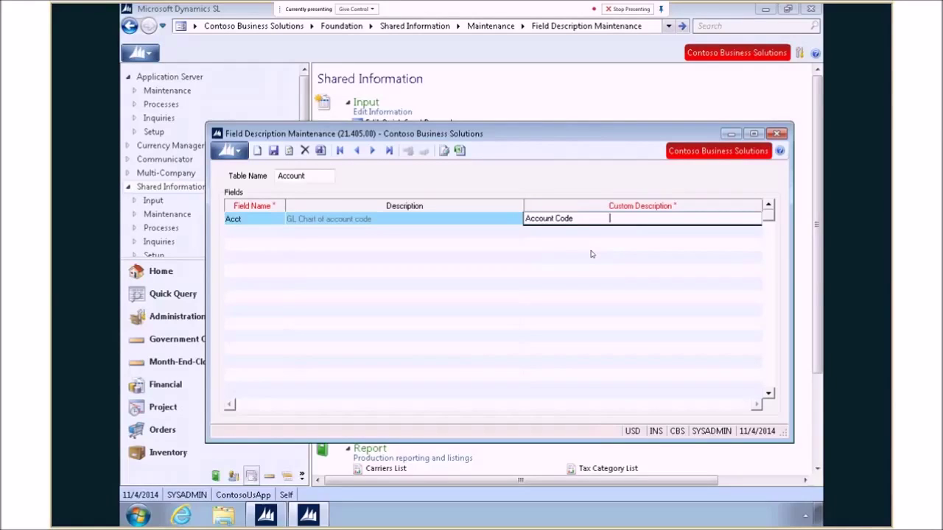
# Filter the field name list by "us" and add the User1 field in the next row
pyautogui.doubleClick(269, 237)
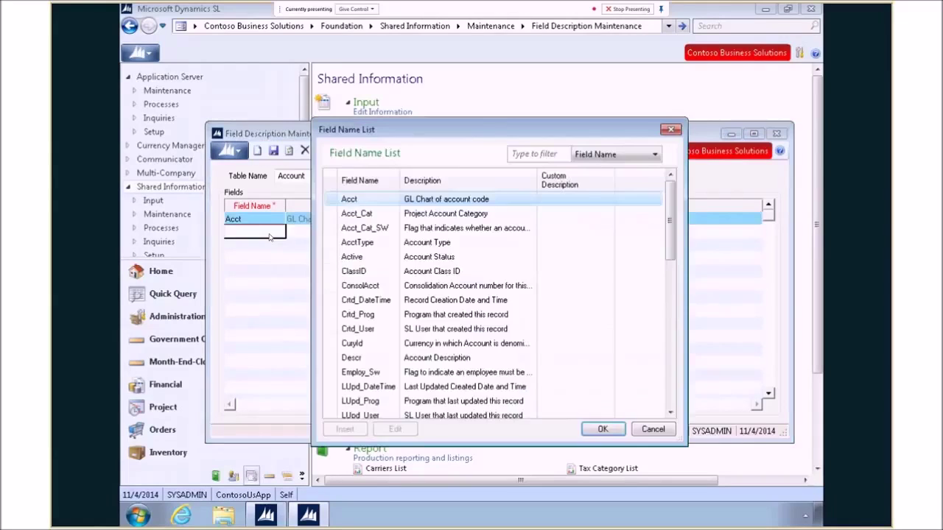
pyautogui.click(553, 153)
pyautogui.write('us')
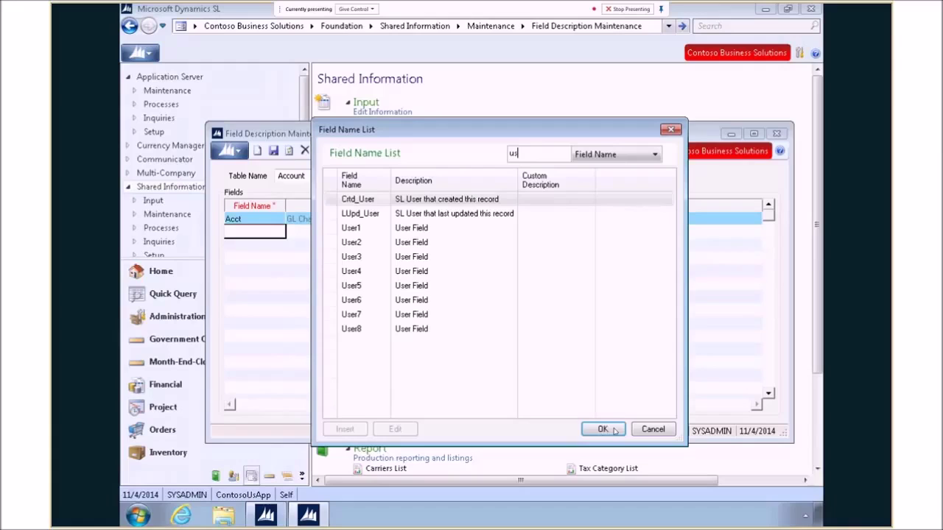
pyautogui.click(369, 231)
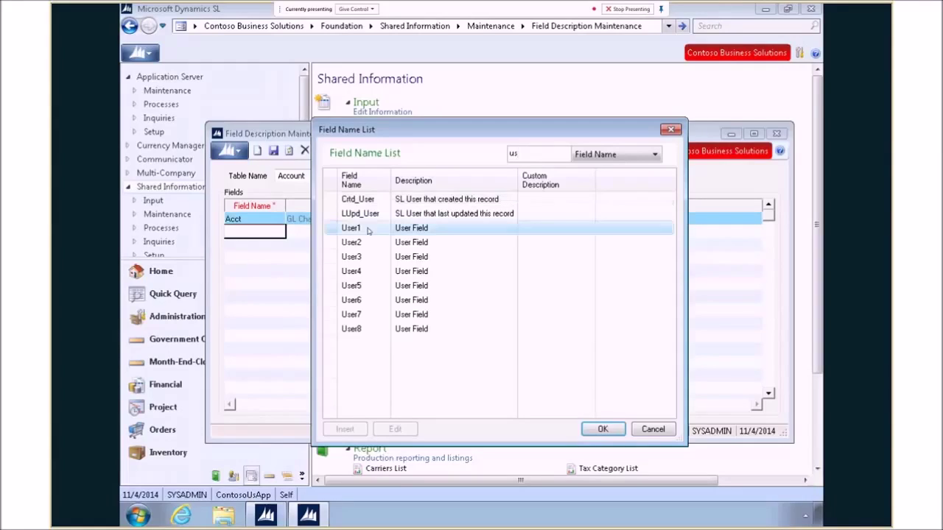
pyautogui.click(615, 432)
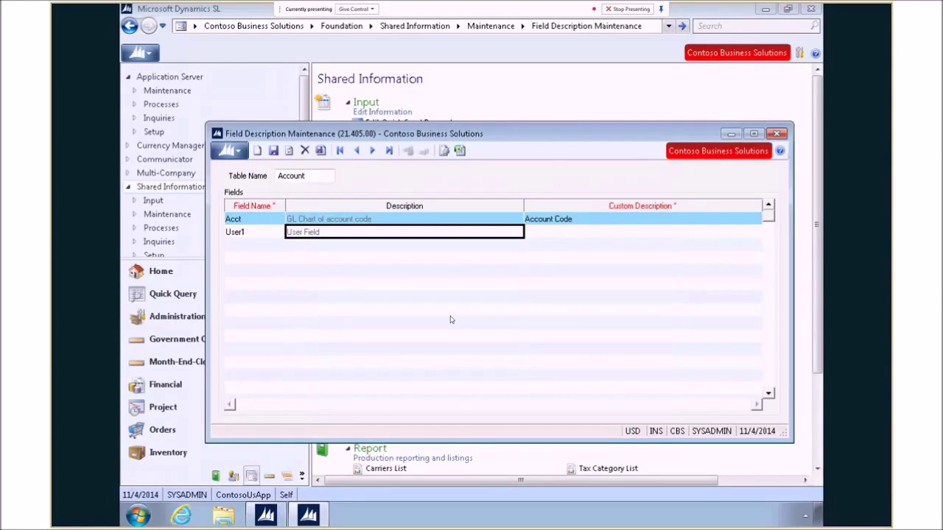
# Give the User1 field the custom description Location, save the field descriptions and close the screen
pyautogui.click(550, 232)
pyautogui.write('Location')
pyautogui.press('Tab')
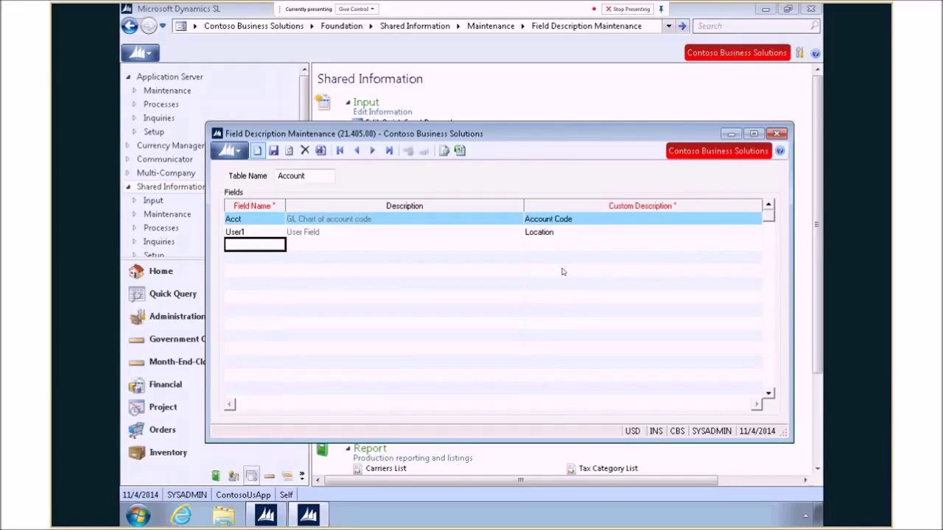
pyautogui.click(274, 151)
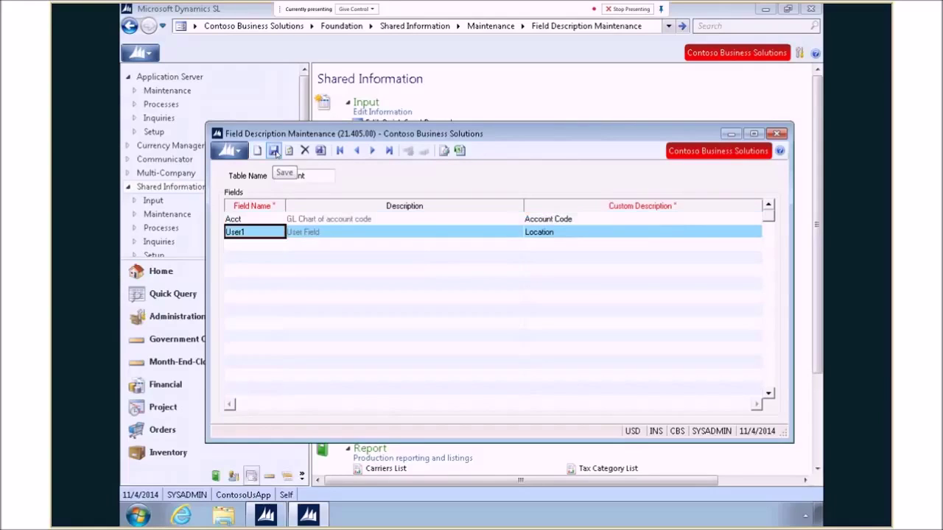
pyautogui.click(778, 135)
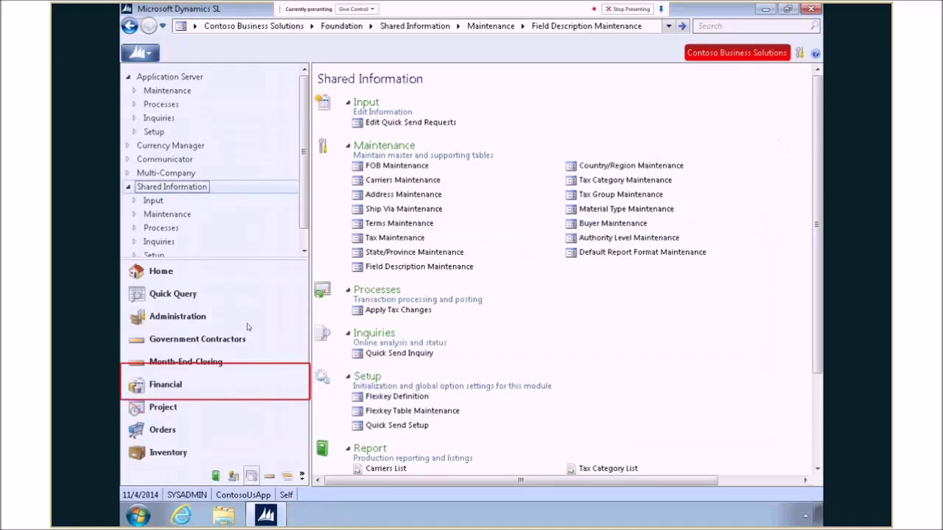
# Open the Trial Balance report from the Financial area and preview it
pyautogui.click(190, 385)
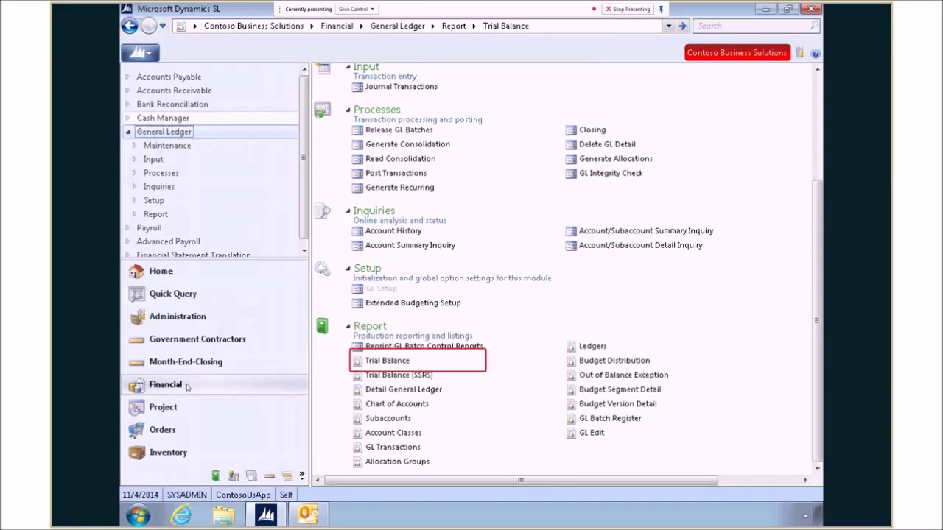
pyautogui.click(404, 361)
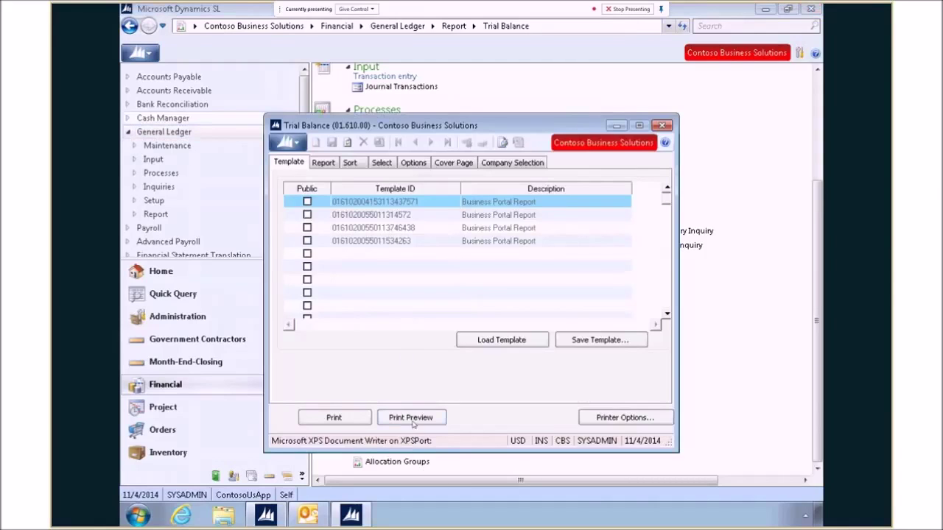
pyautogui.click(411, 418)
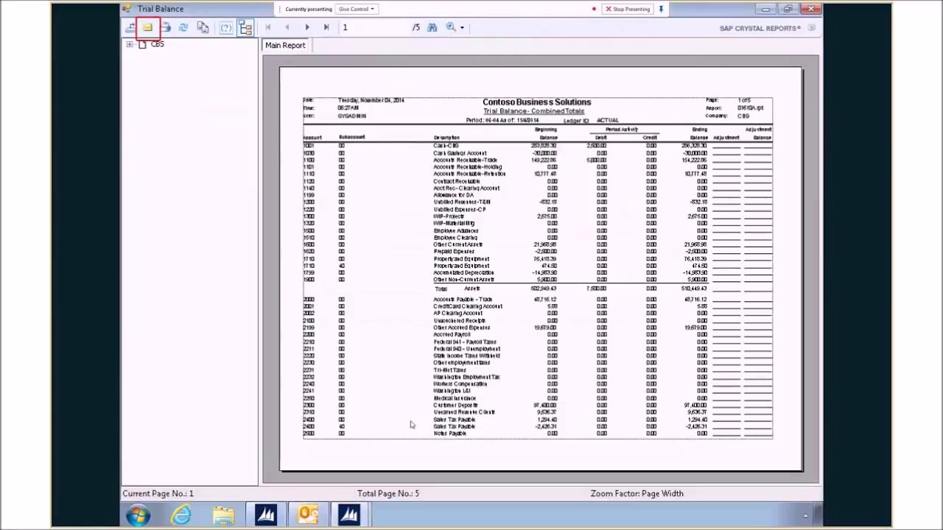
# Create an e-mail with the Trial Balance report attached as a PDF, then discard the message and close the preview
pyautogui.click(148, 28)
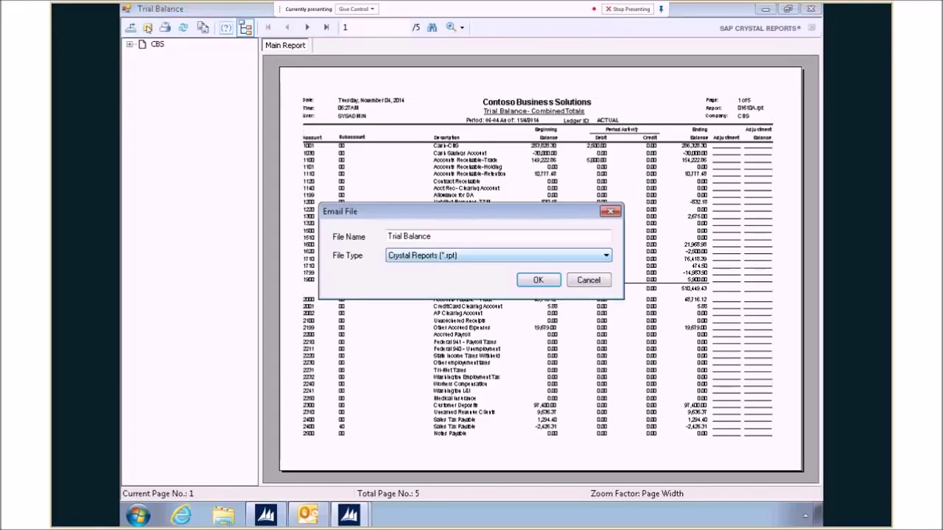
pyautogui.click(607, 256)
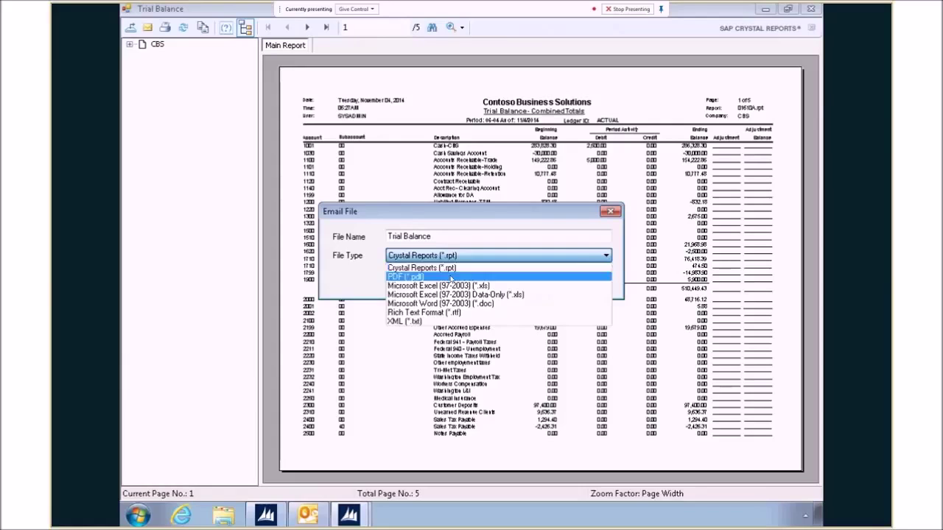
pyautogui.click(451, 277)
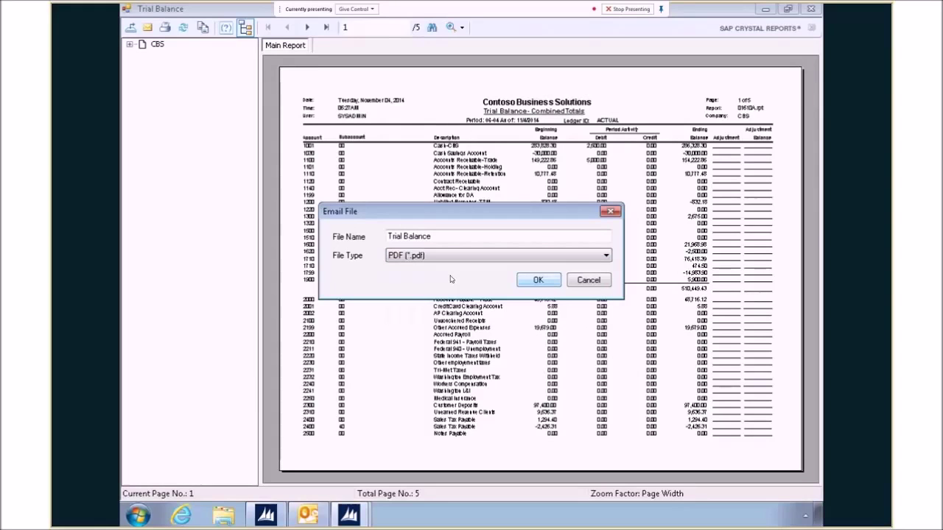
pyautogui.click(538, 280)
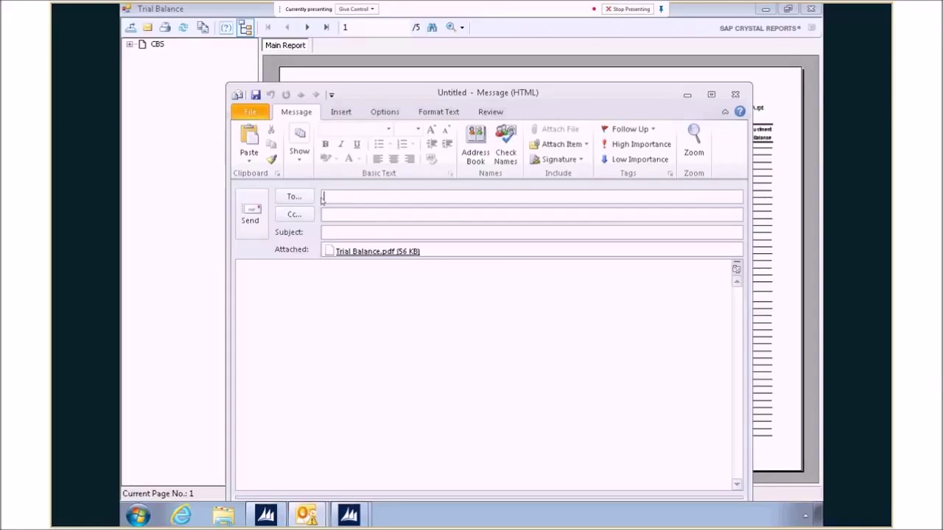
pyautogui.press('Escape')
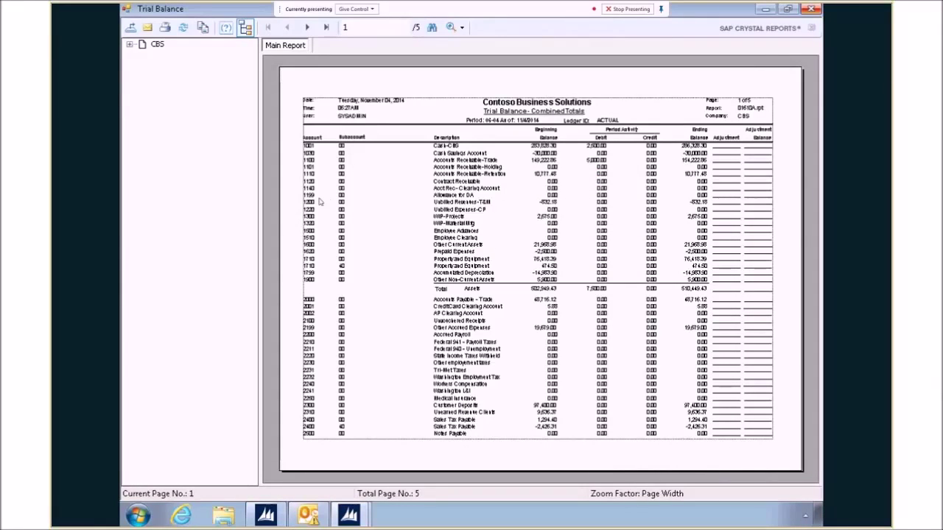
pyautogui.click(810, 9)
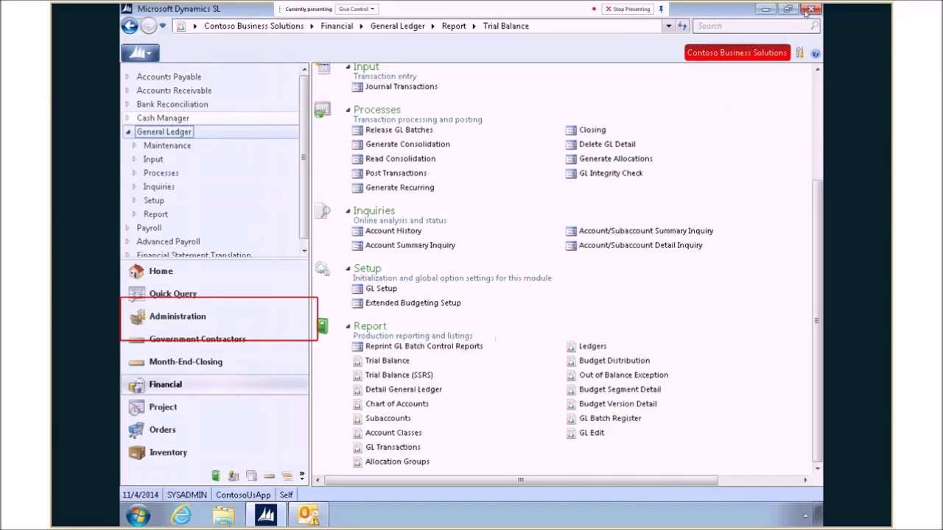
# Open Report Control Maintenance in the Administration area and load report number 01680, GL Transactions
pyautogui.click(174, 318)
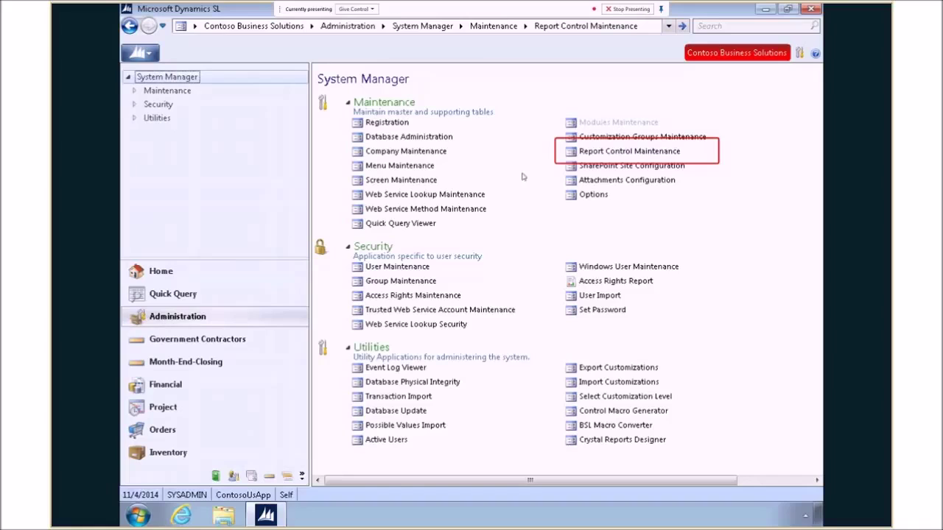
pyautogui.click(608, 152)
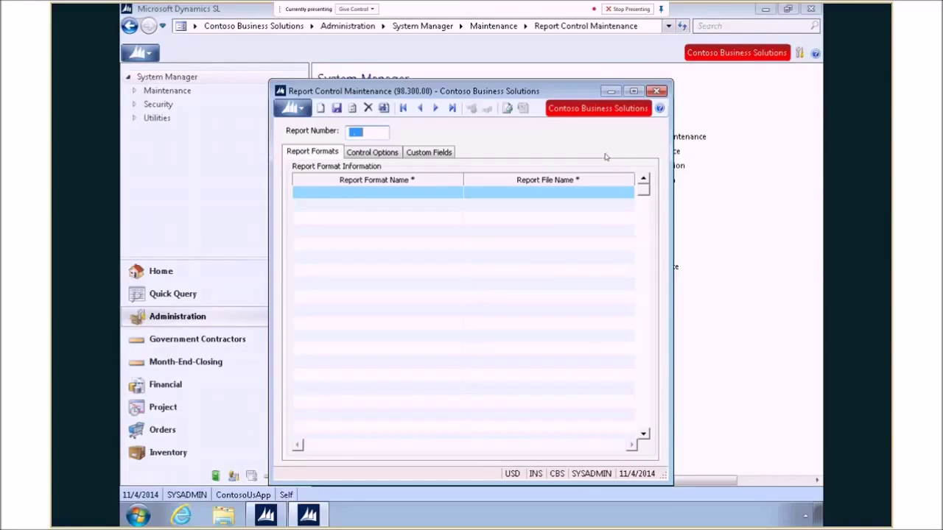
pyautogui.click(376, 134)
pyautogui.doubleClick(376, 135)
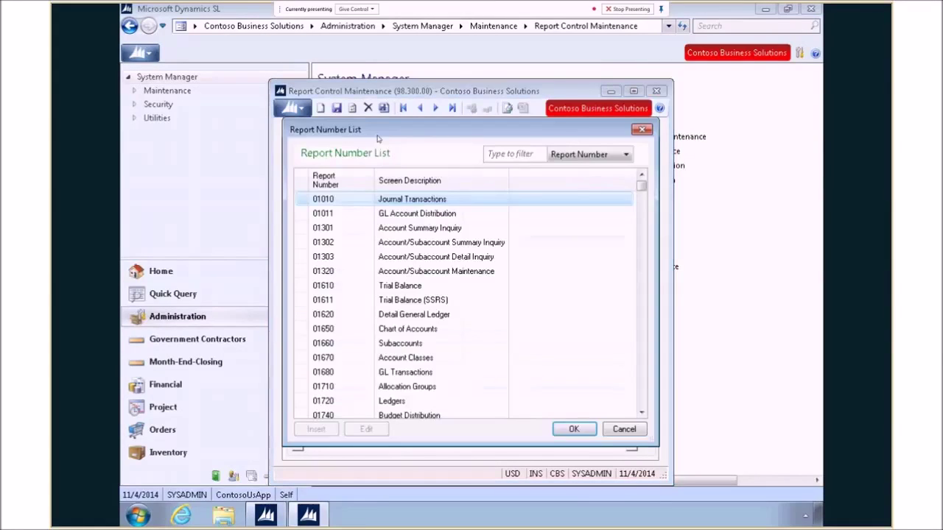
pyautogui.click(336, 372)
pyautogui.click(566, 426)
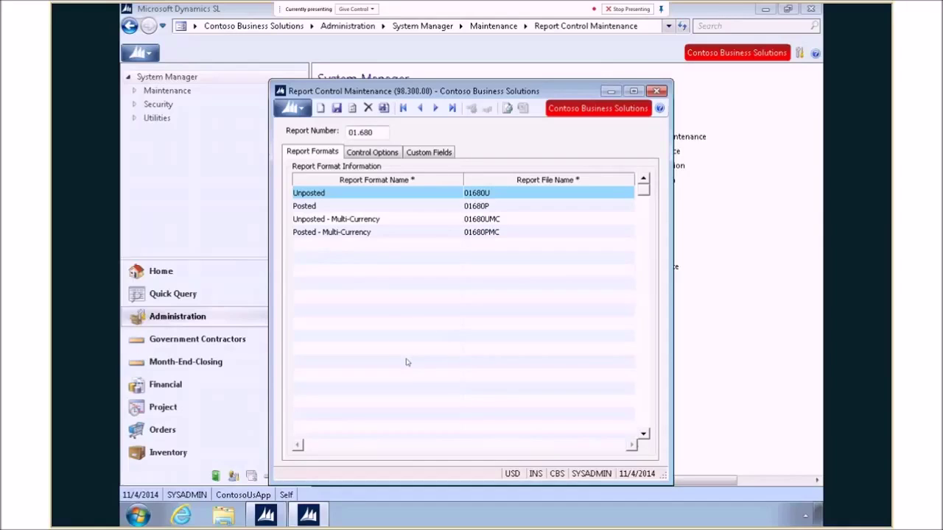
# Add two report formats: Custom1 with report file 01680JMS and Custom2 with report file 01680JM
pyautogui.click(385, 247)
pyautogui.click(386, 258)
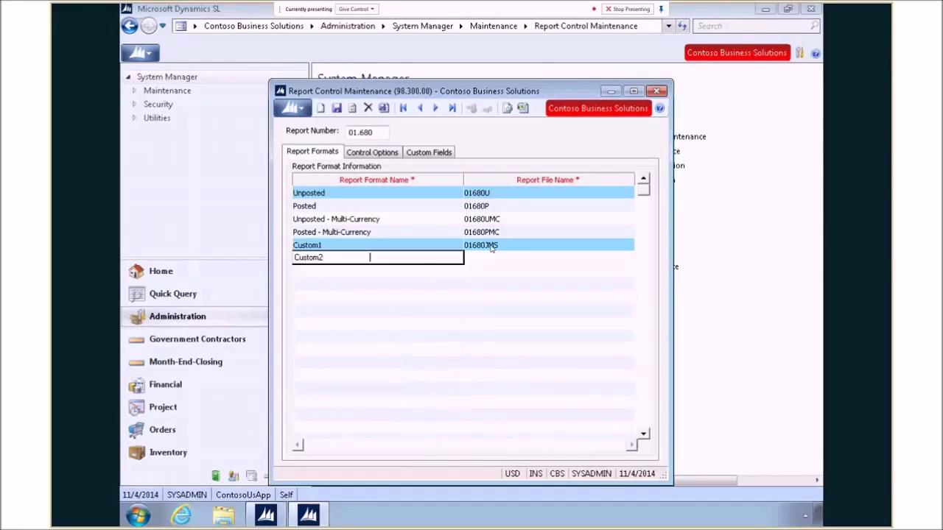
pyautogui.click(423, 269)
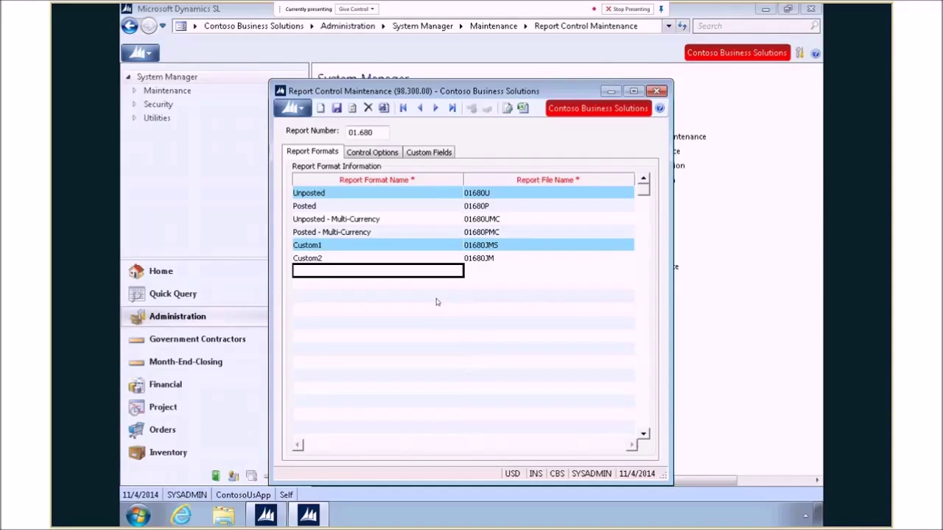
# Review the control options and custom field captions of report 01.680, return to its formats and close the screen
pyautogui.click(370, 153)
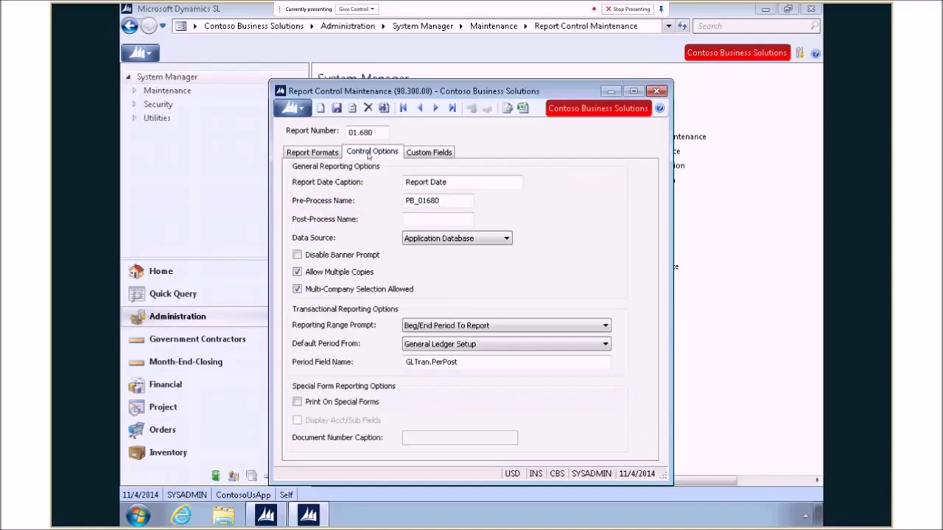
pyautogui.click(439, 154)
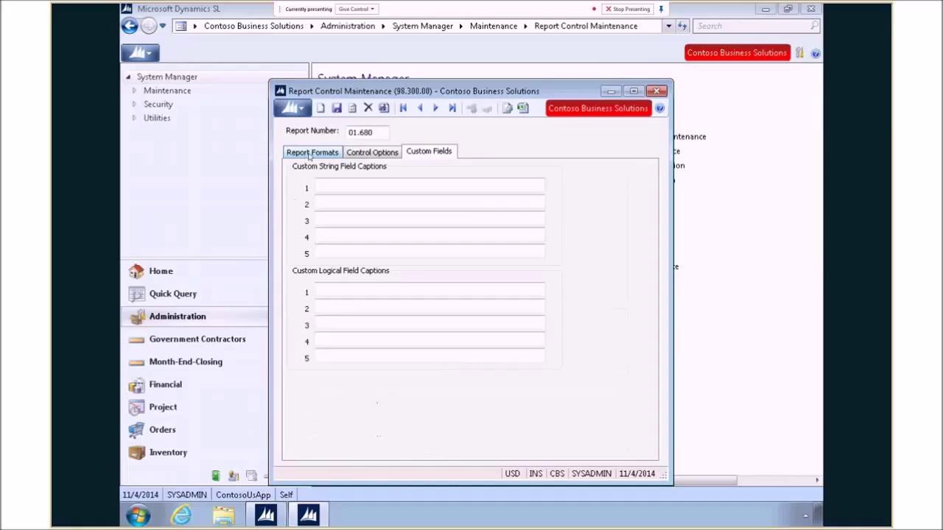
pyautogui.click(310, 153)
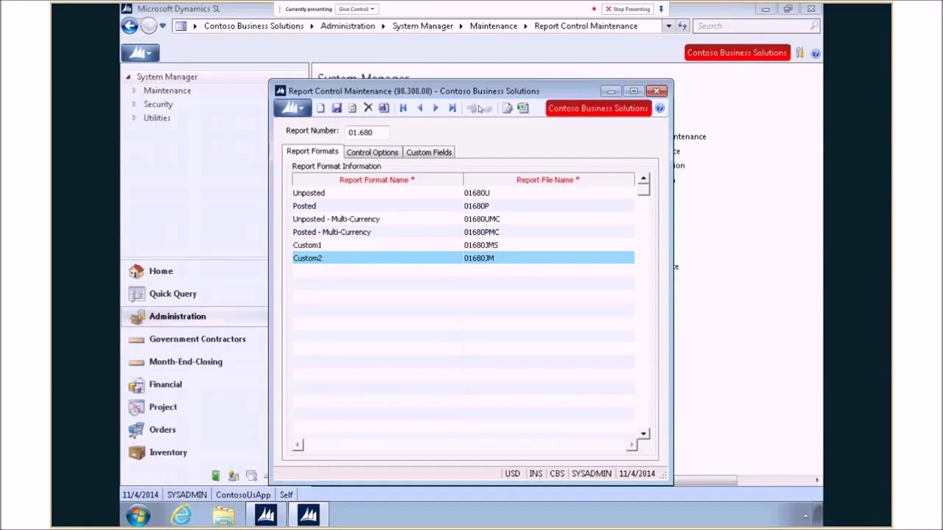
pyautogui.click(652, 91)
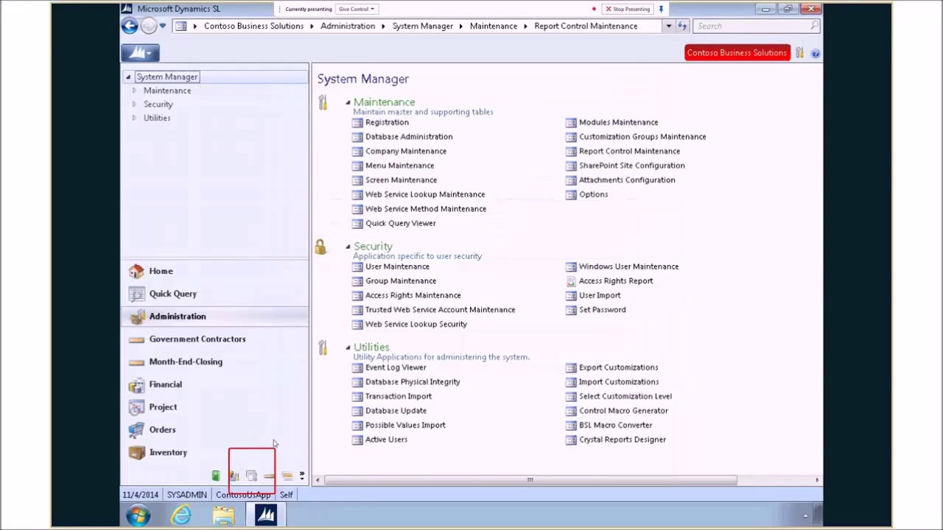
# Open Default Report Format Maintenance under Foundation's Shared Information and add an [ALL] companies line for report 01610, Trial Balance
pyautogui.click(252, 476)
pyautogui.click(661, 254)
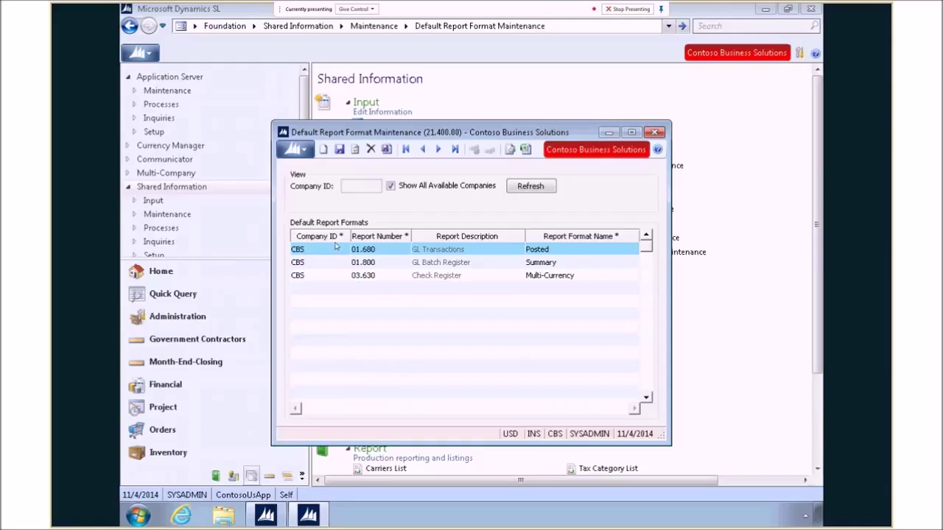
pyautogui.doubleClick(342, 286)
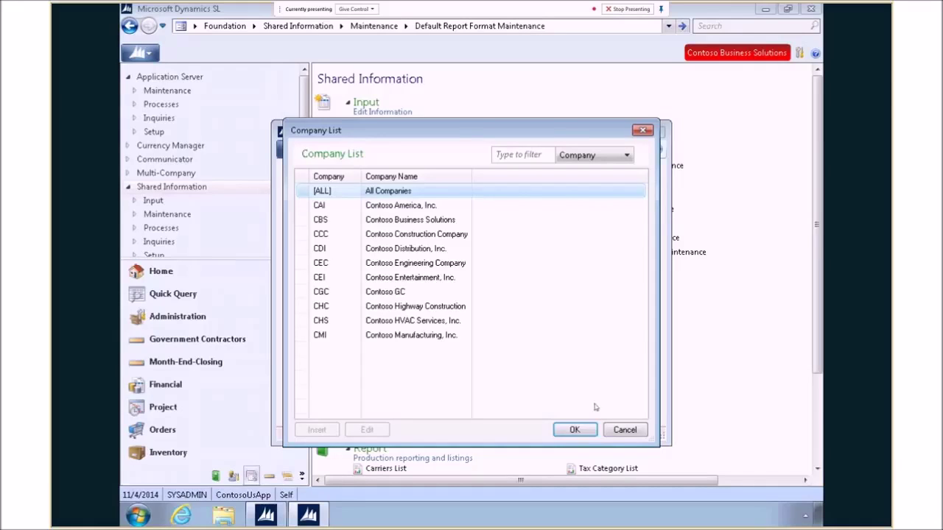
pyautogui.click(574, 430)
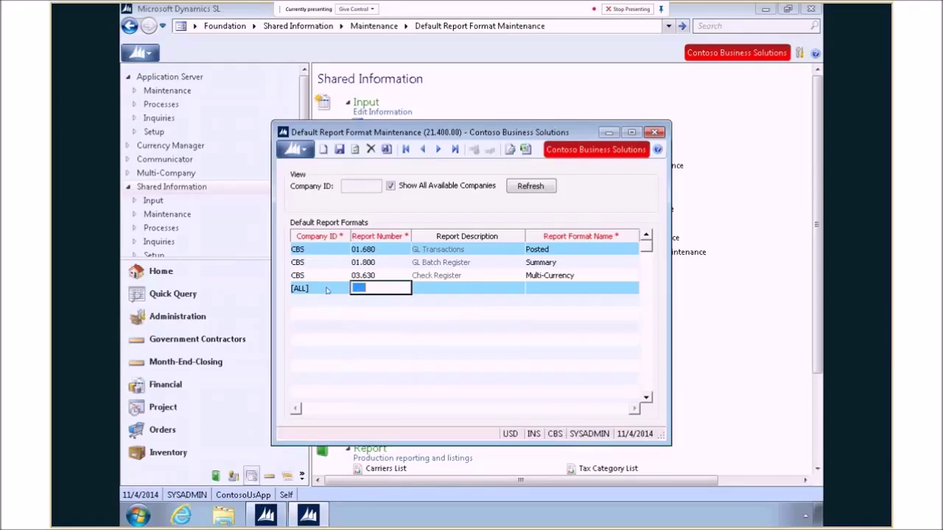
pyautogui.press('F3')
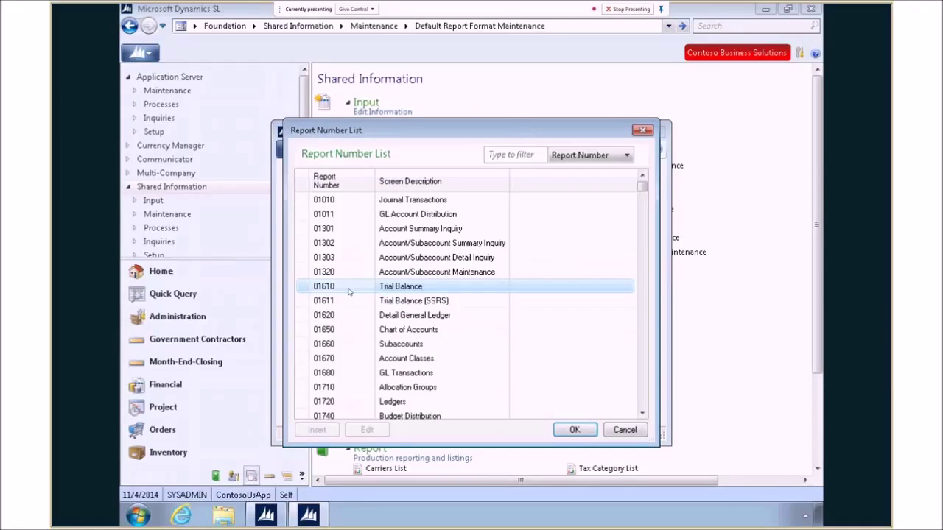
pyautogui.click(575, 430)
# Assign Debit and Credit Totals as the Trial Balance line's default report format, save it and close the maintenance screen
pyautogui.doubleClick(552, 253)
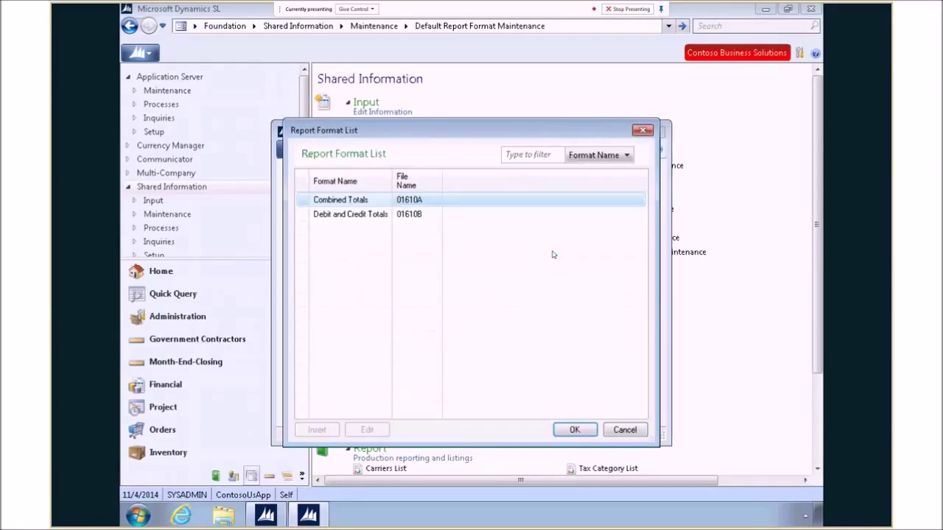
pyautogui.click(352, 216)
pyautogui.click(571, 430)
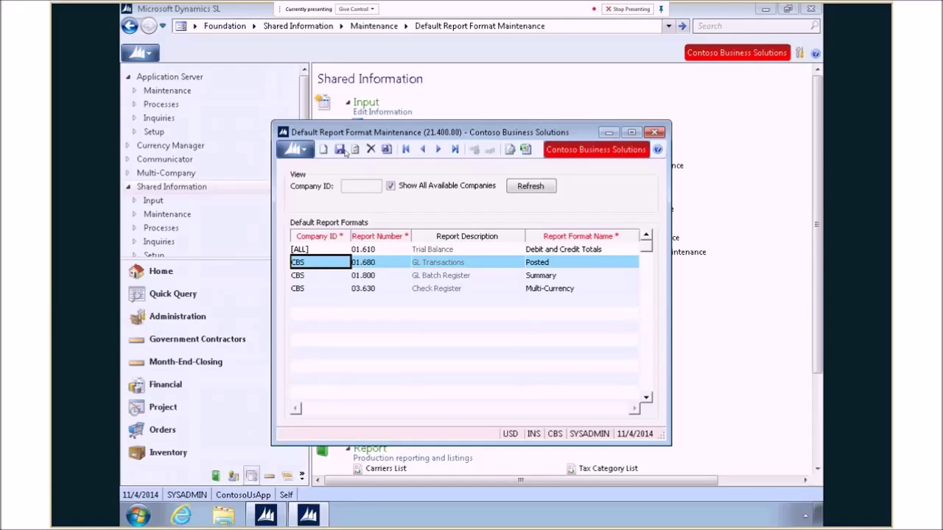
pyautogui.click(653, 133)
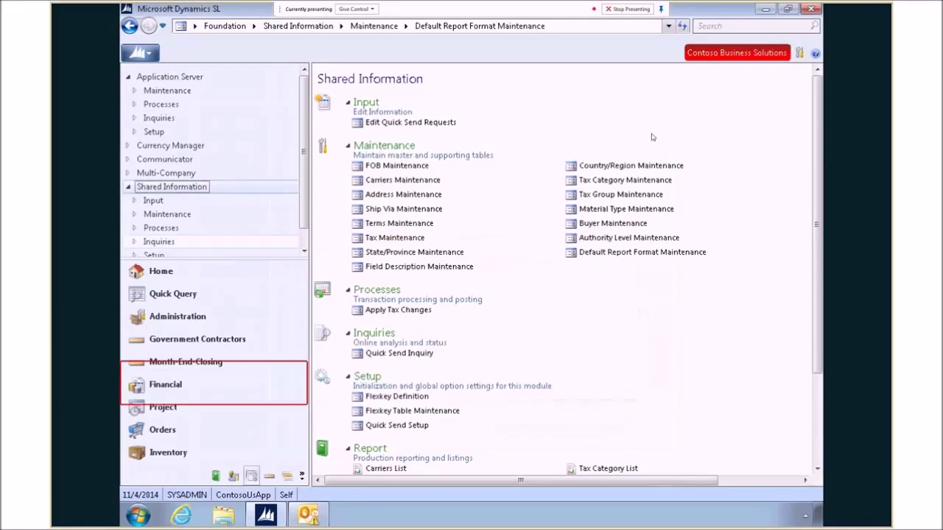
# Open the General Ledger Trial Balance report in Financial, check its preselected report format and the available formats, and close it
pyautogui.click(169, 387)
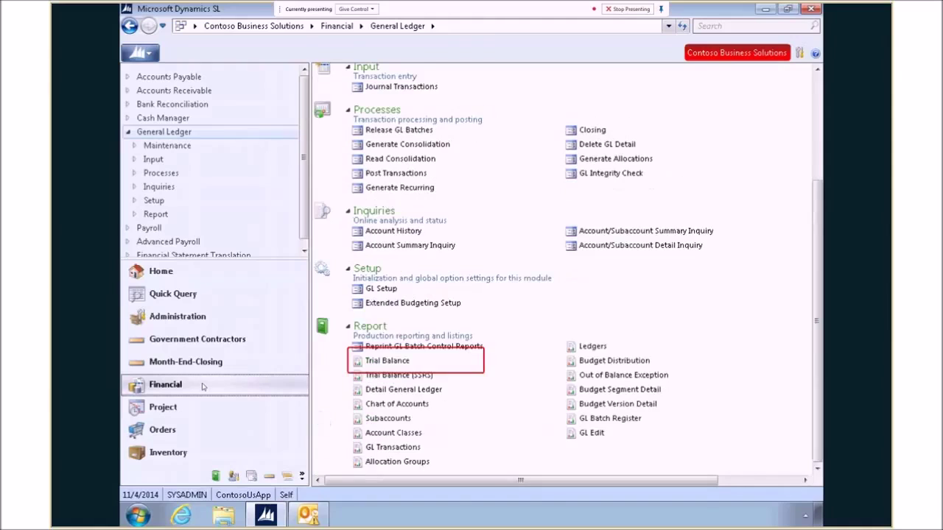
pyautogui.click(379, 362)
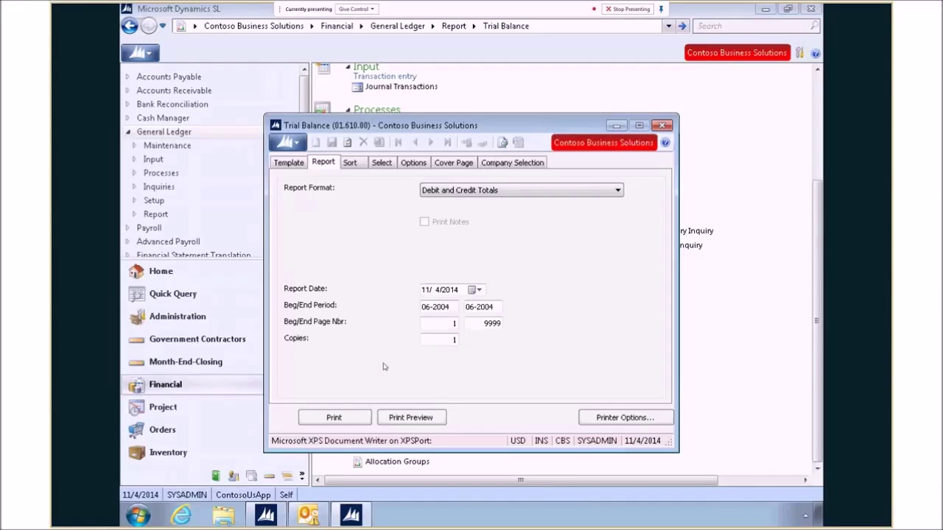
pyautogui.click(618, 191)
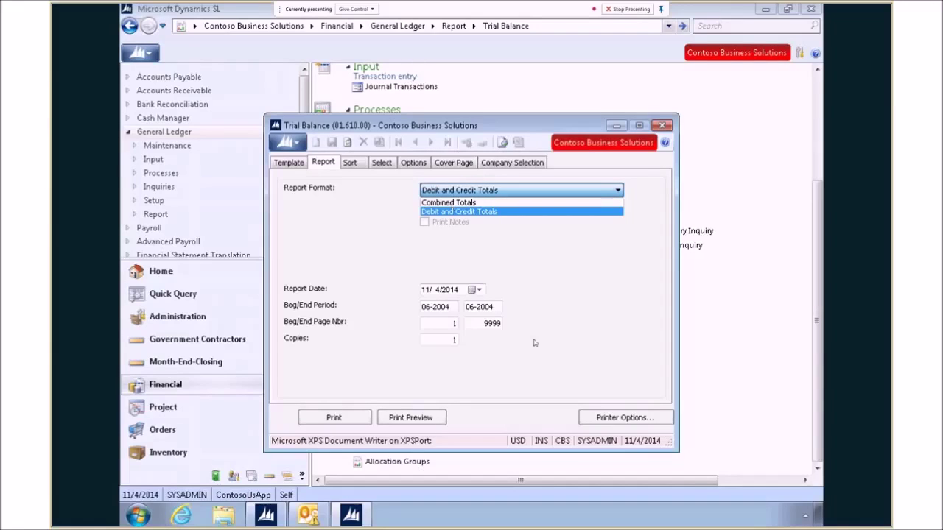
pyautogui.click(566, 212)
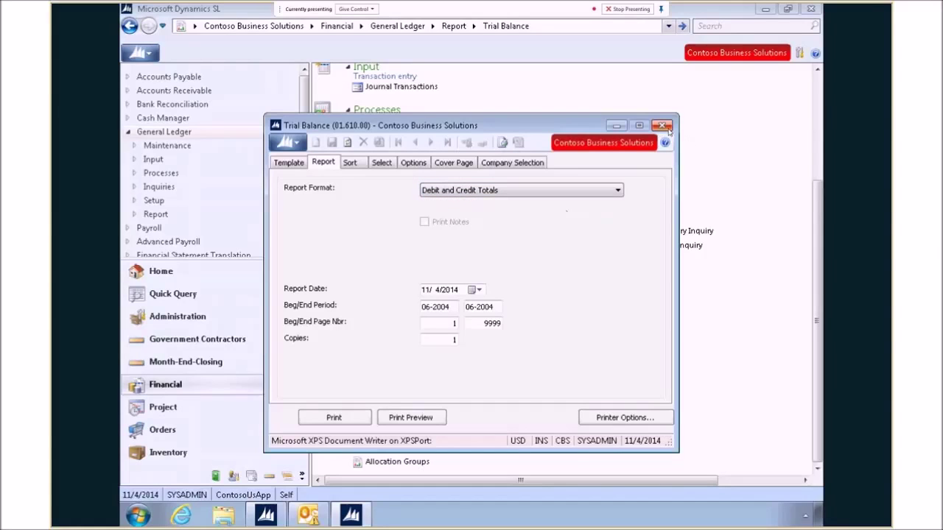
pyautogui.click(662, 126)
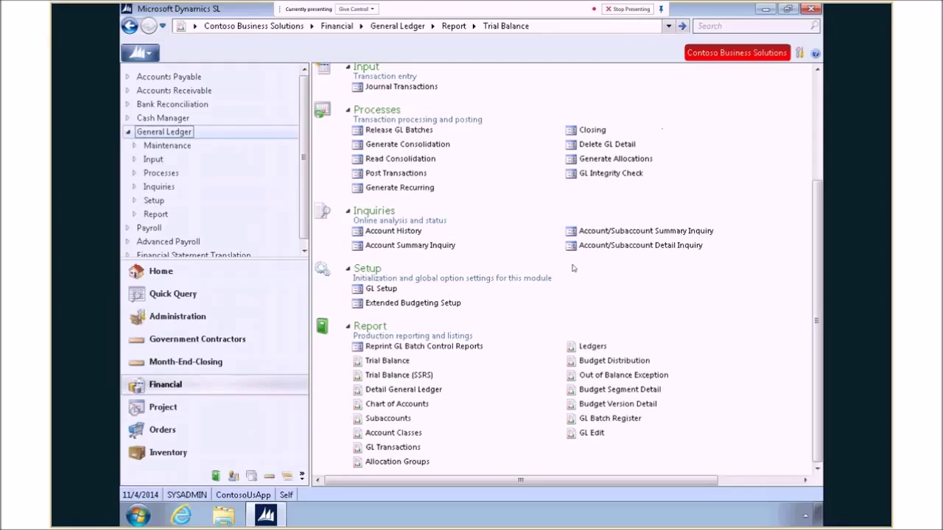
pyautogui.scroll(5, 455, 360)
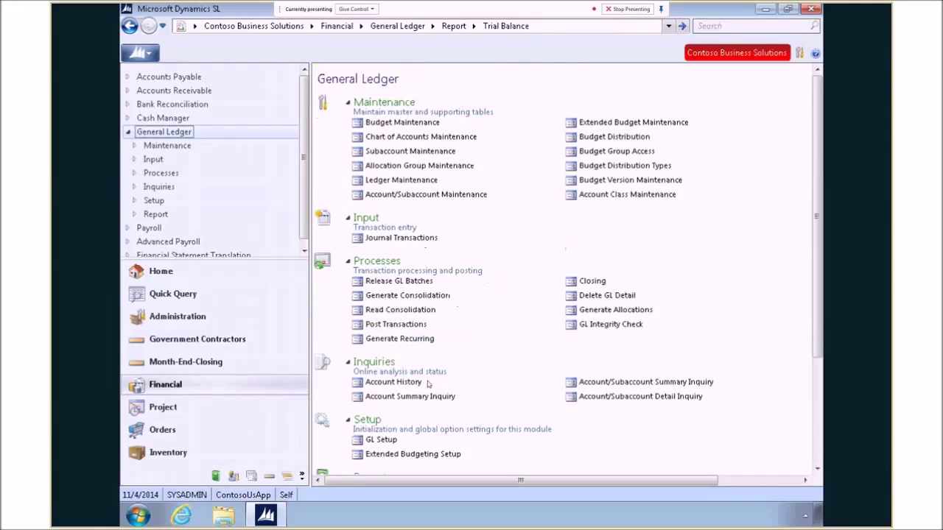